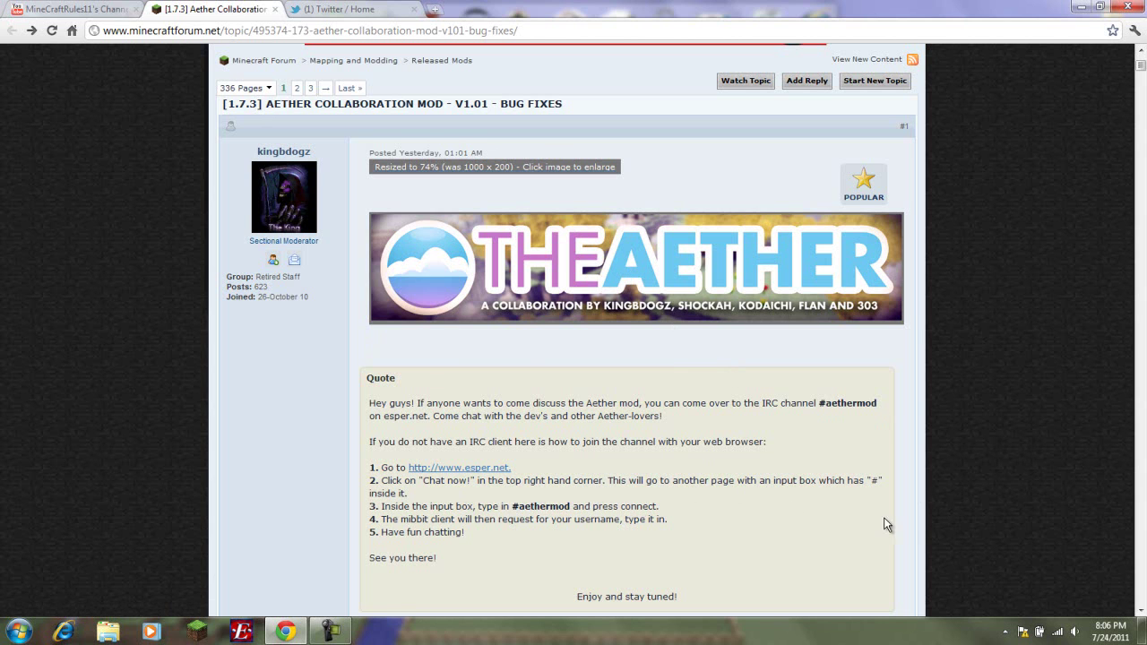
- Scroll the Aether Collaboration post down to its requirements and the V1.01 download link
scroll(869, 507, down, 3)
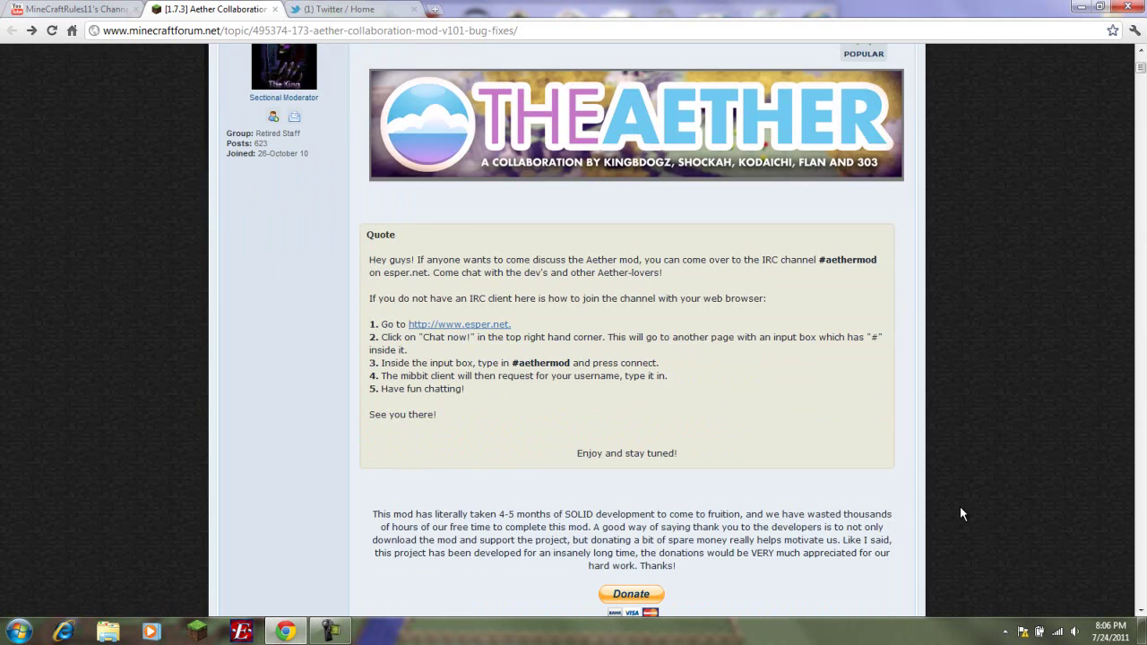
scroll(961, 508, up, 3)
scroll(354, 336, down, 1)
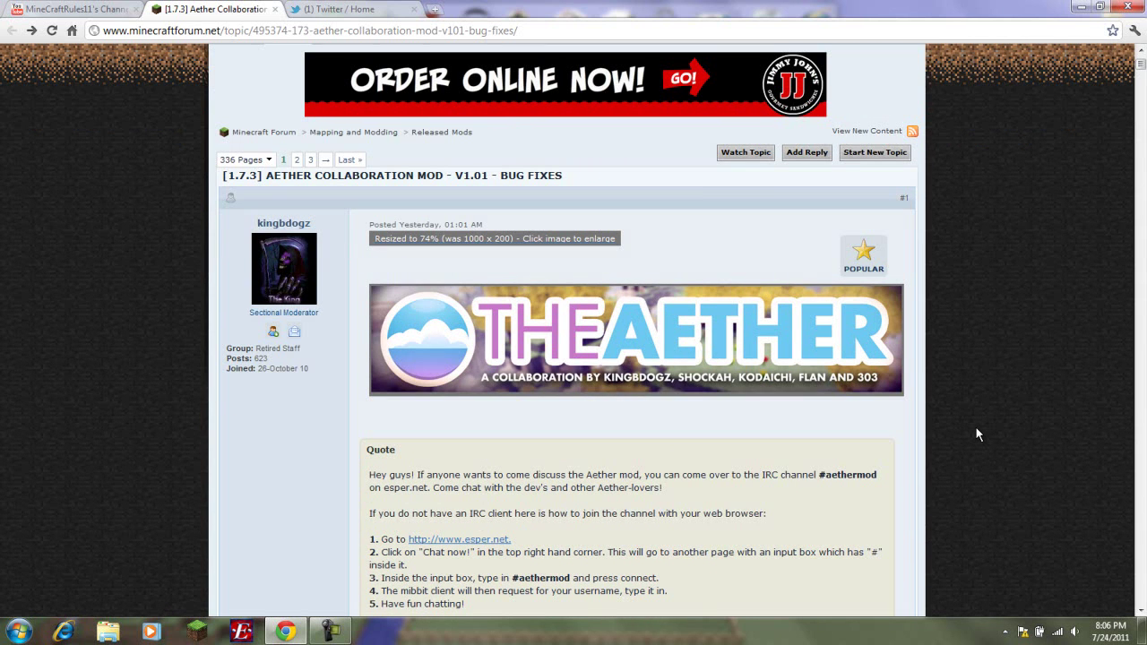
scroll(975, 426, down, 3)
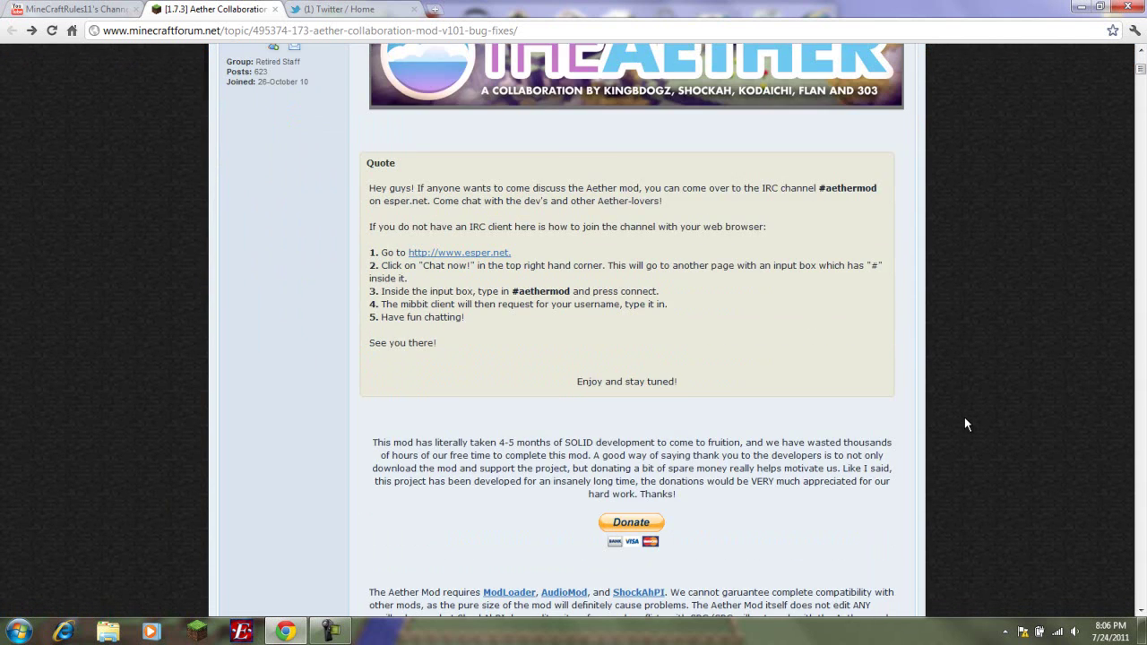
scroll(965, 421, down, 1)
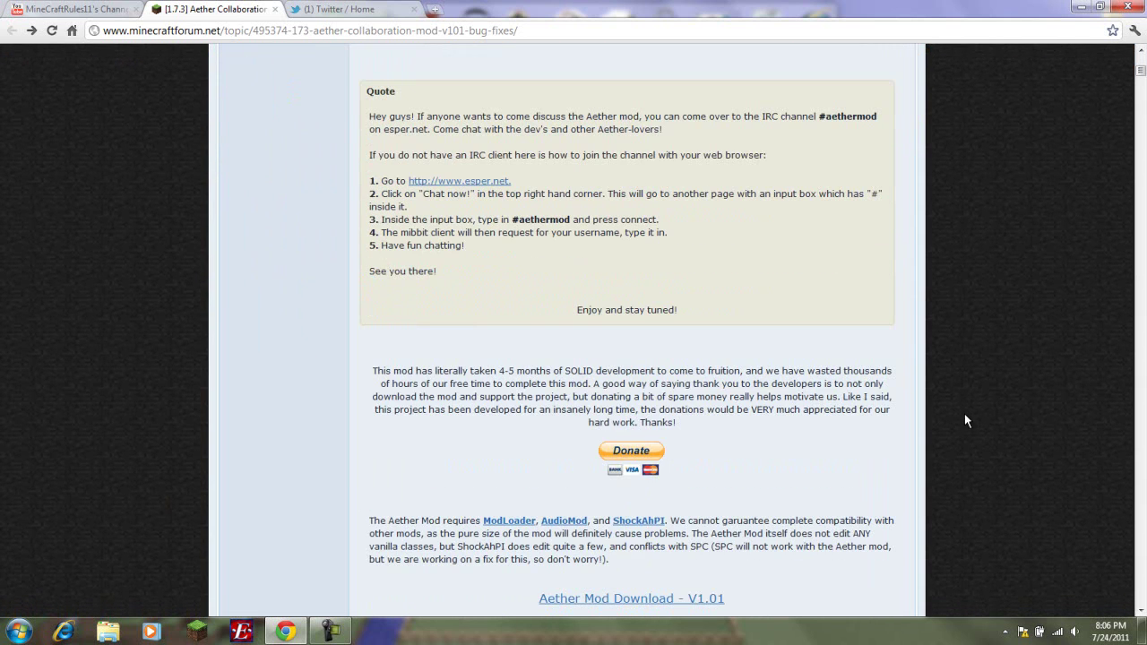
scroll(798, 431, down, 1)
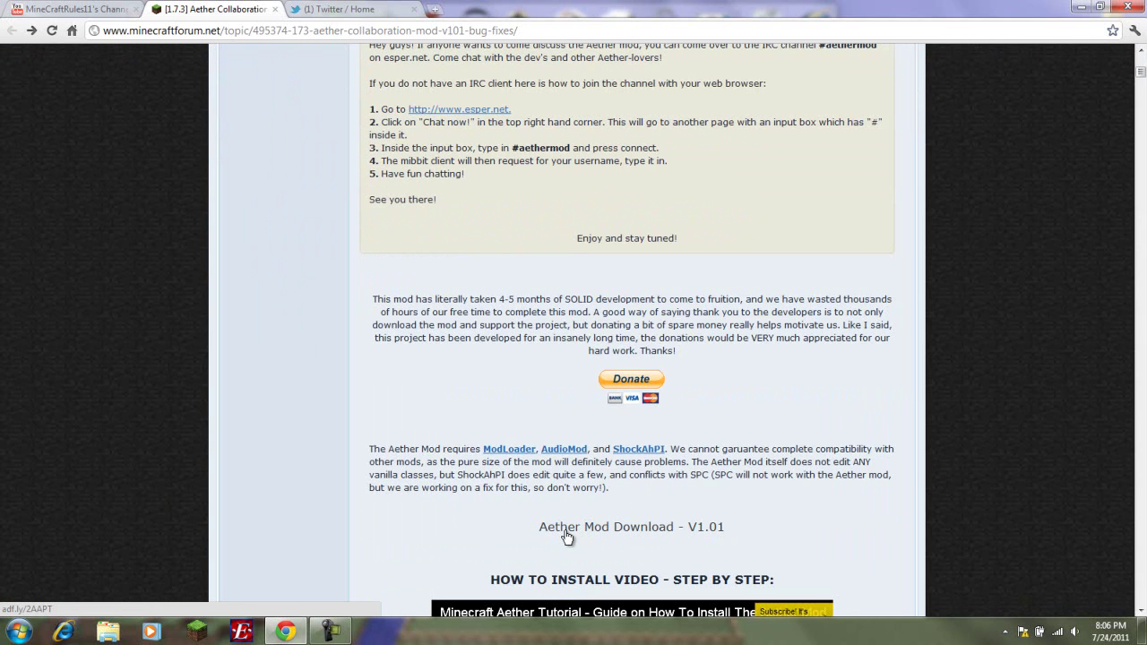
- Open the ModLoader link (Risugami's Mods) in a new tab and switch to it
right_click(511, 453)
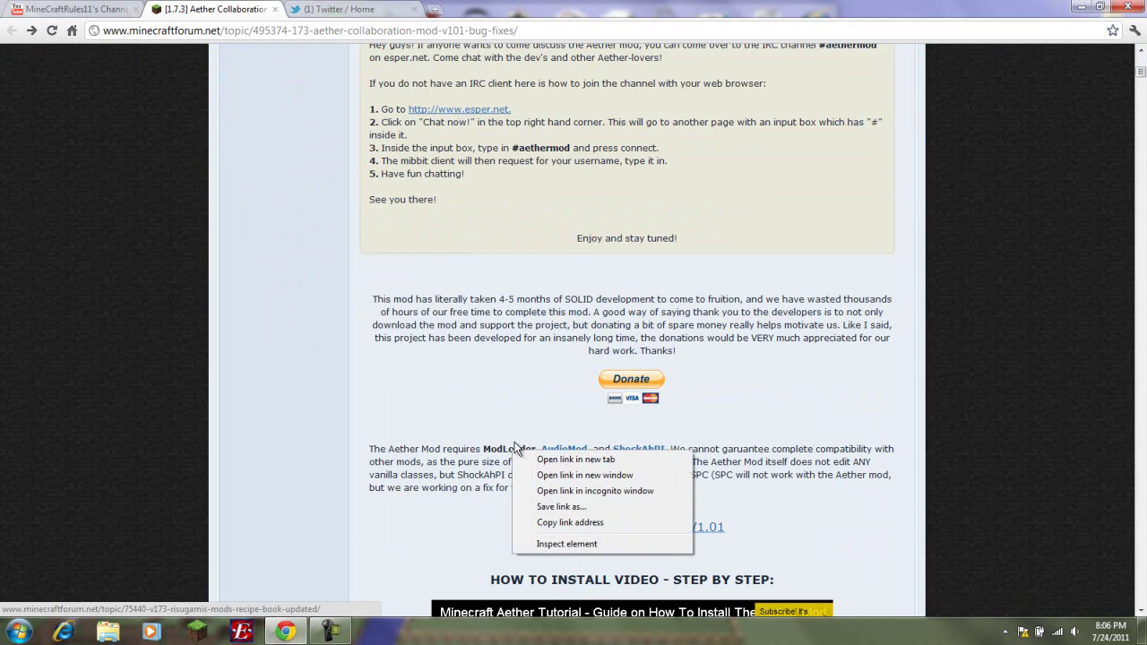
click(574, 460)
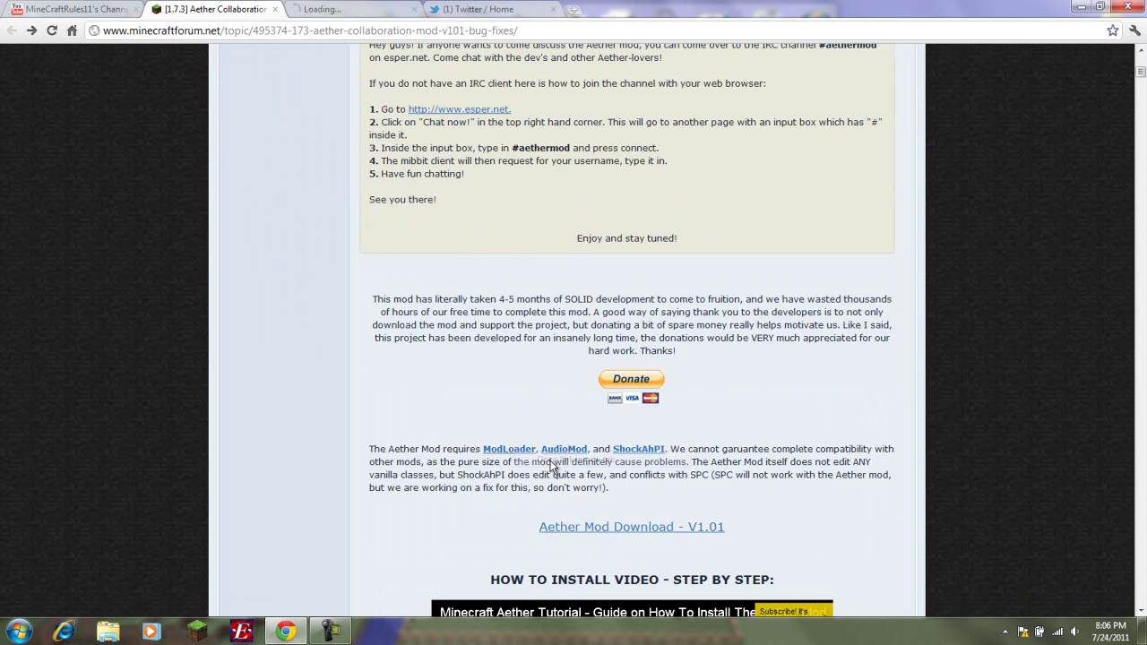
click(354, 10)
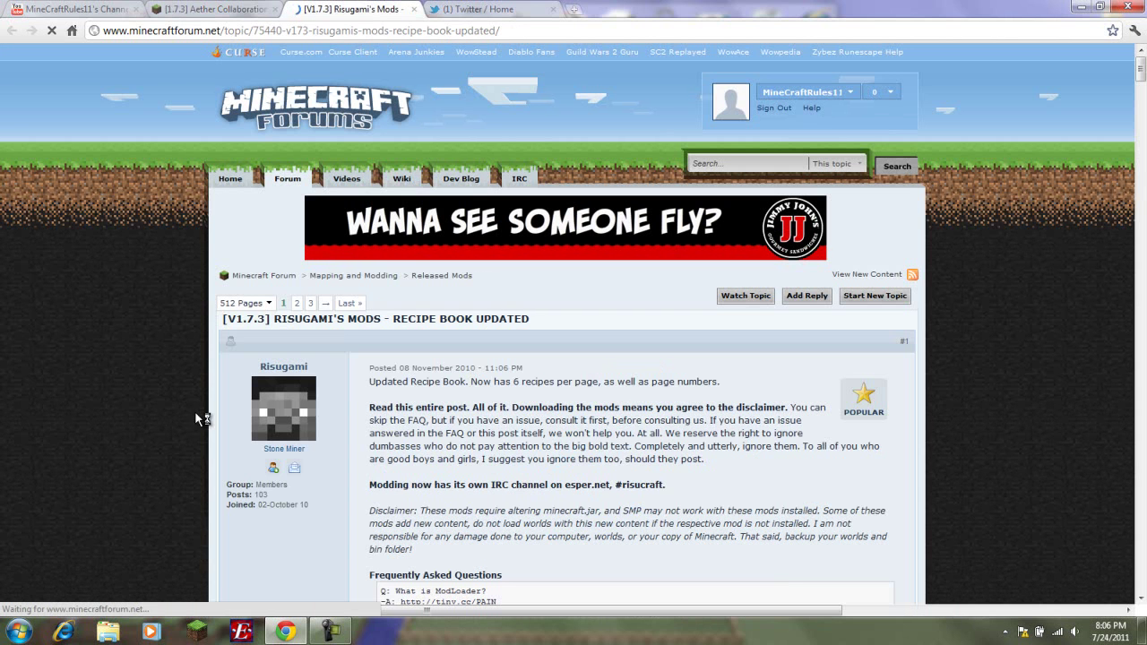
- Read through the ModLoader Beta 1.7.3 installation steps and mod list, then return to top
scroll(184, 489, down, 10)
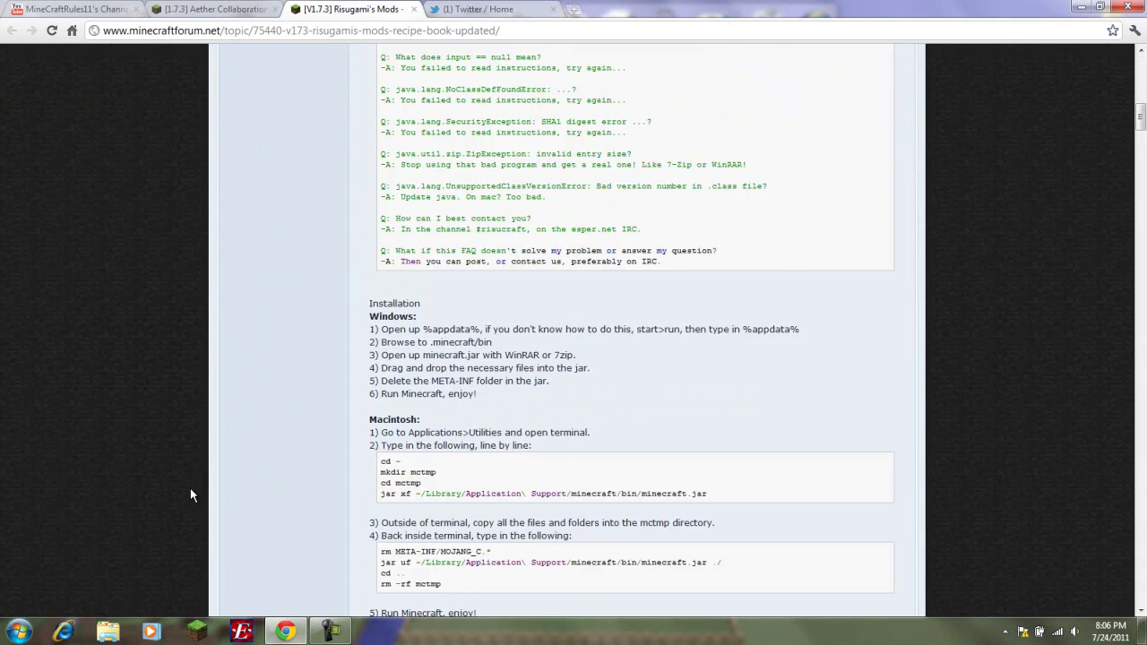
scroll(190, 493, down, 3)
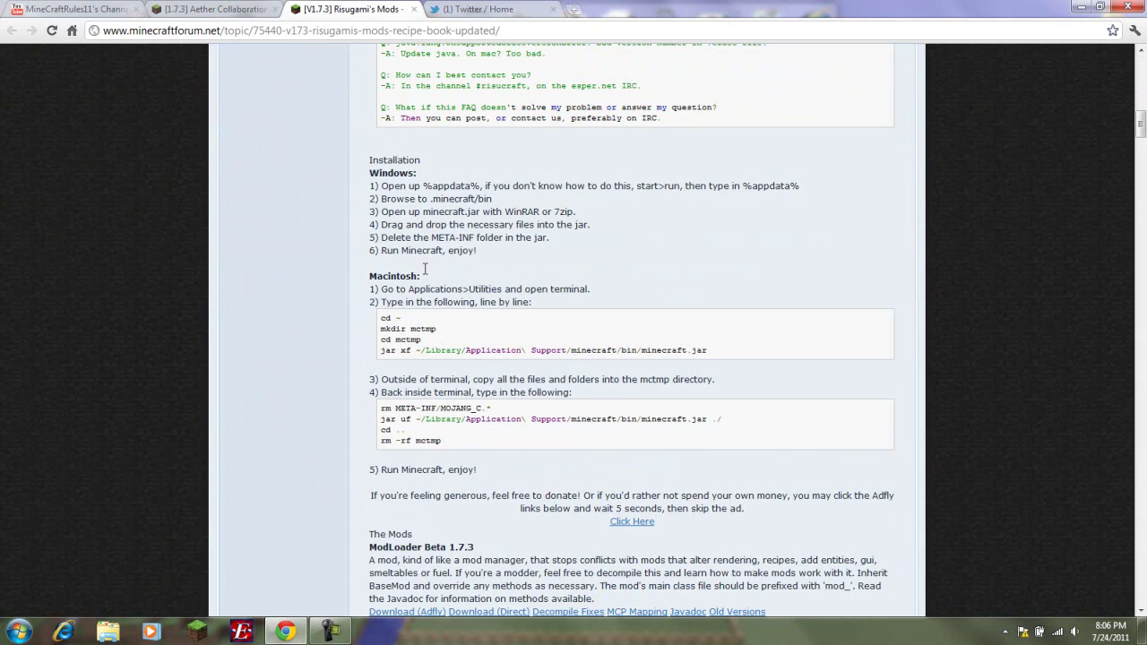
scroll(425, 269, down, 6)
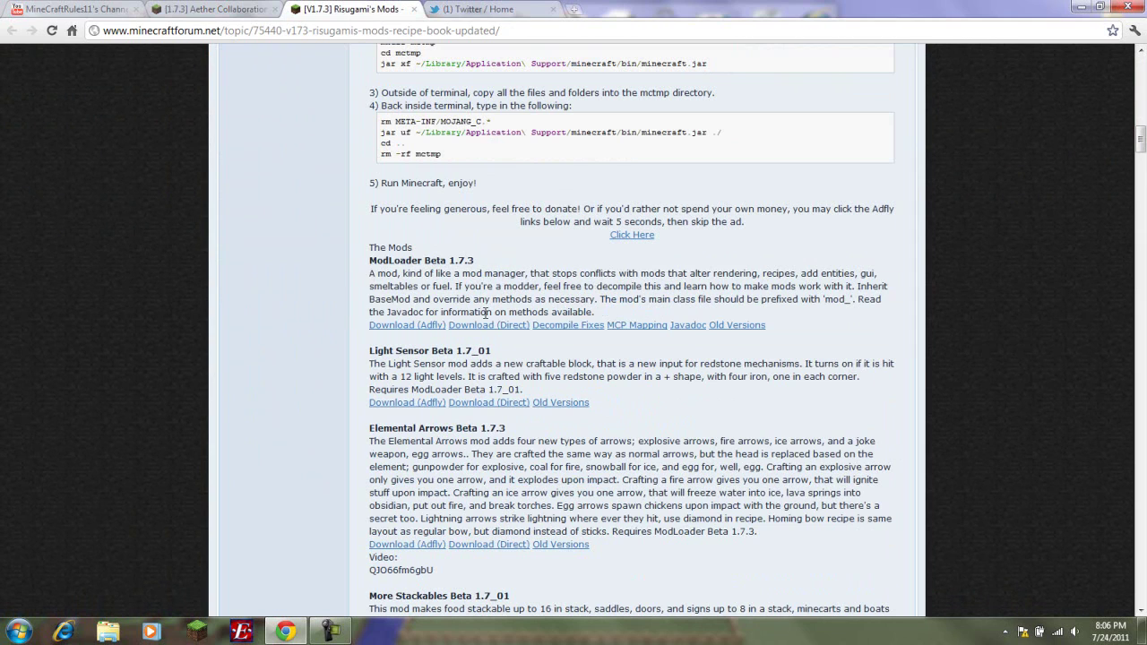
scroll(359, 289, down, 9)
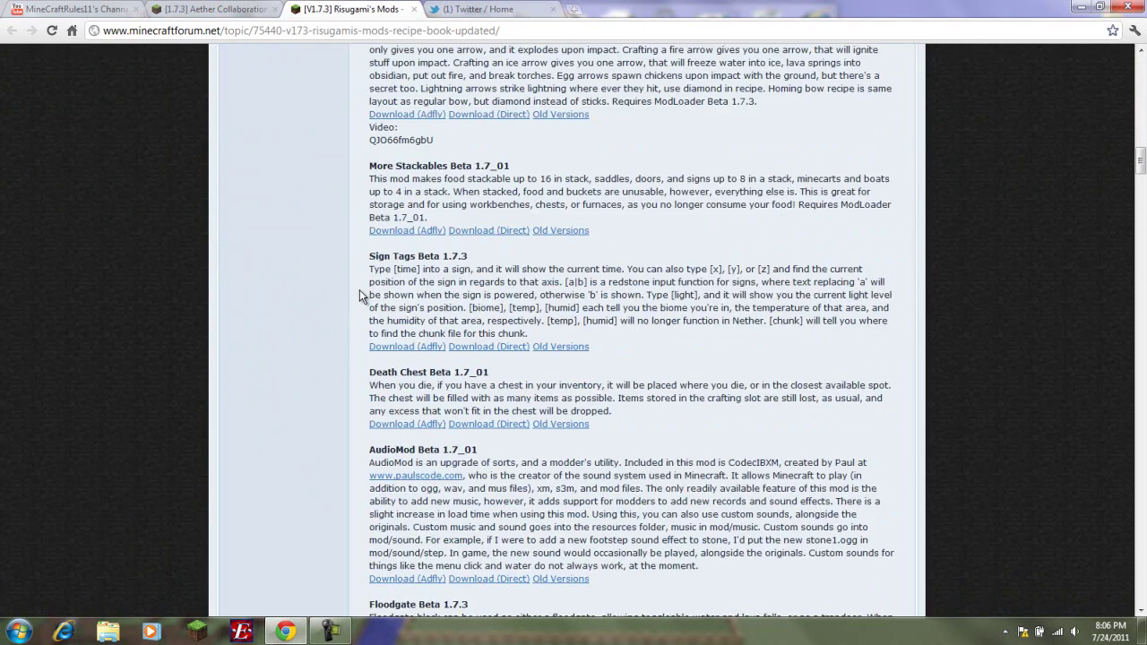
scroll(359, 289, down, 5)
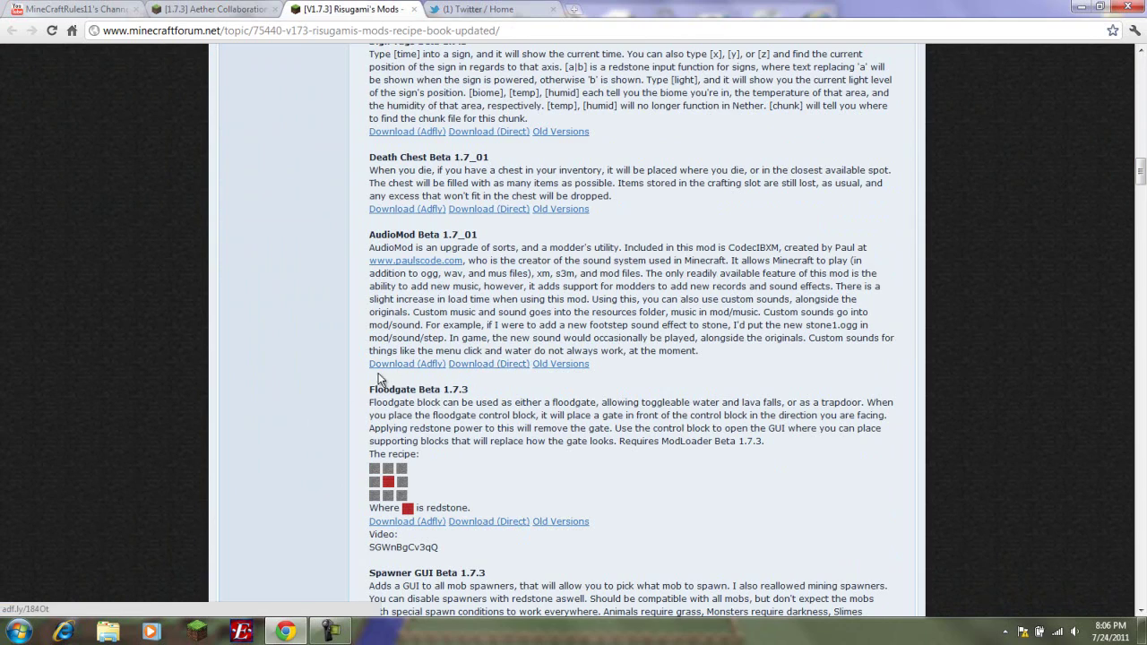
scroll(324, 382, up, 20)
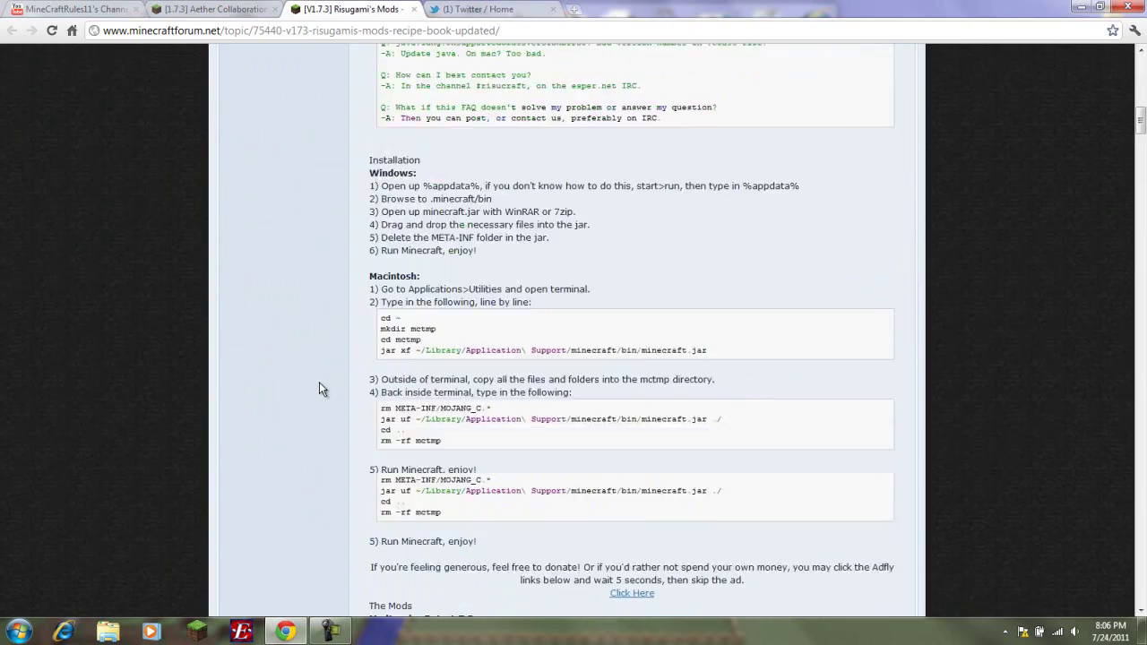
scroll(320, 386, down, 16)
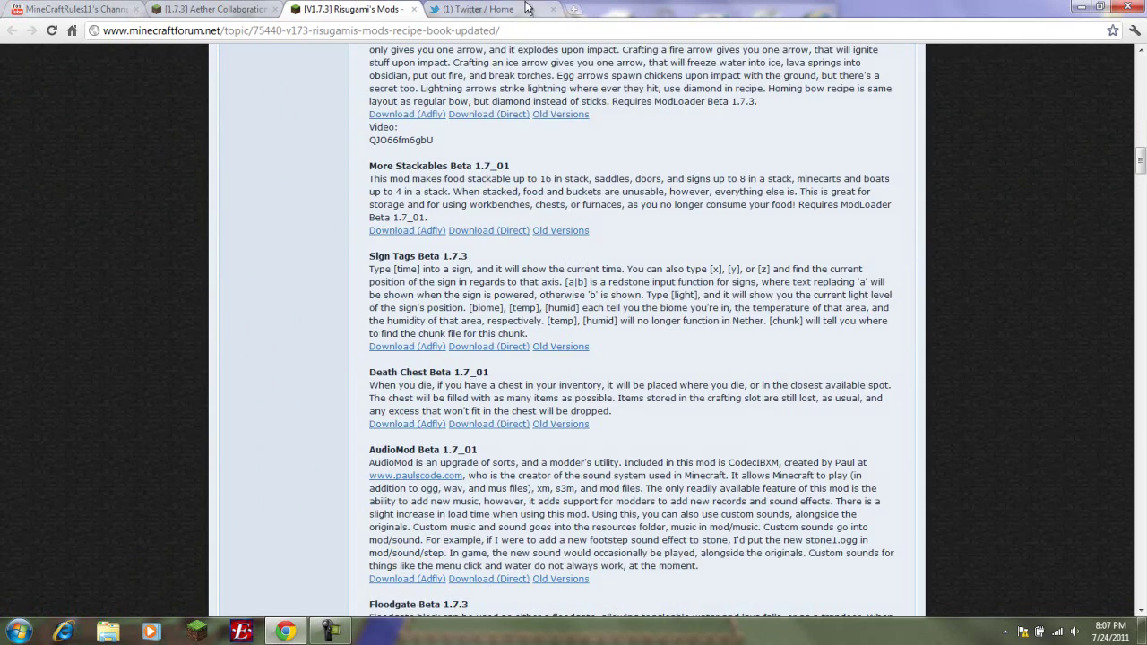
scroll(319, 239, up, 16)
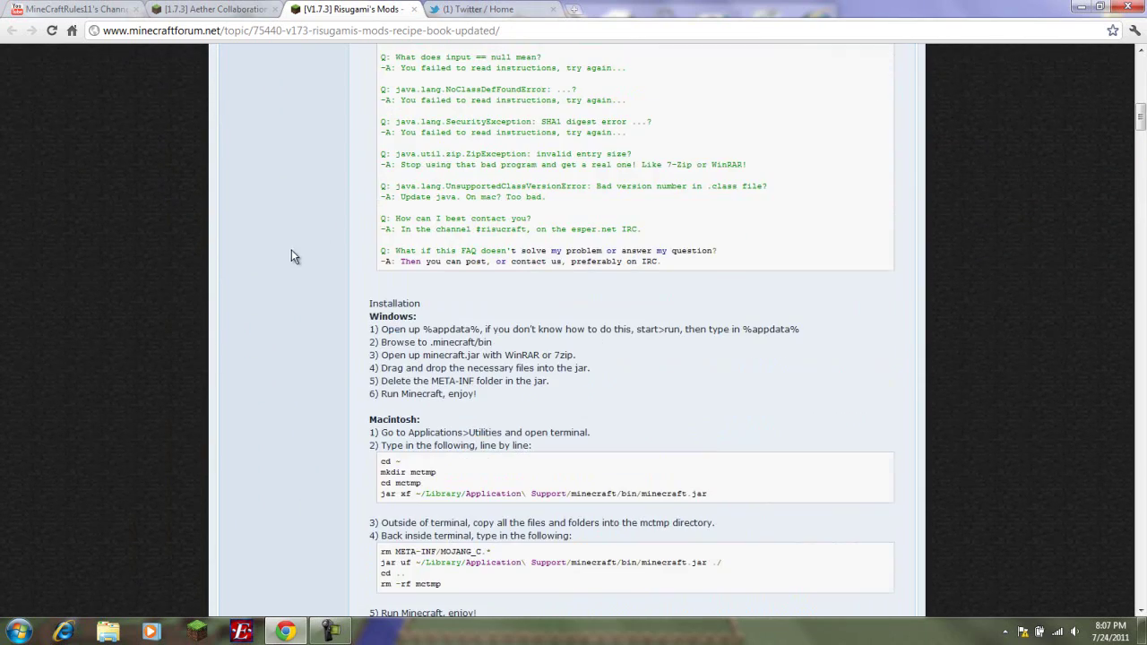
scroll(296, 254, up, 15)
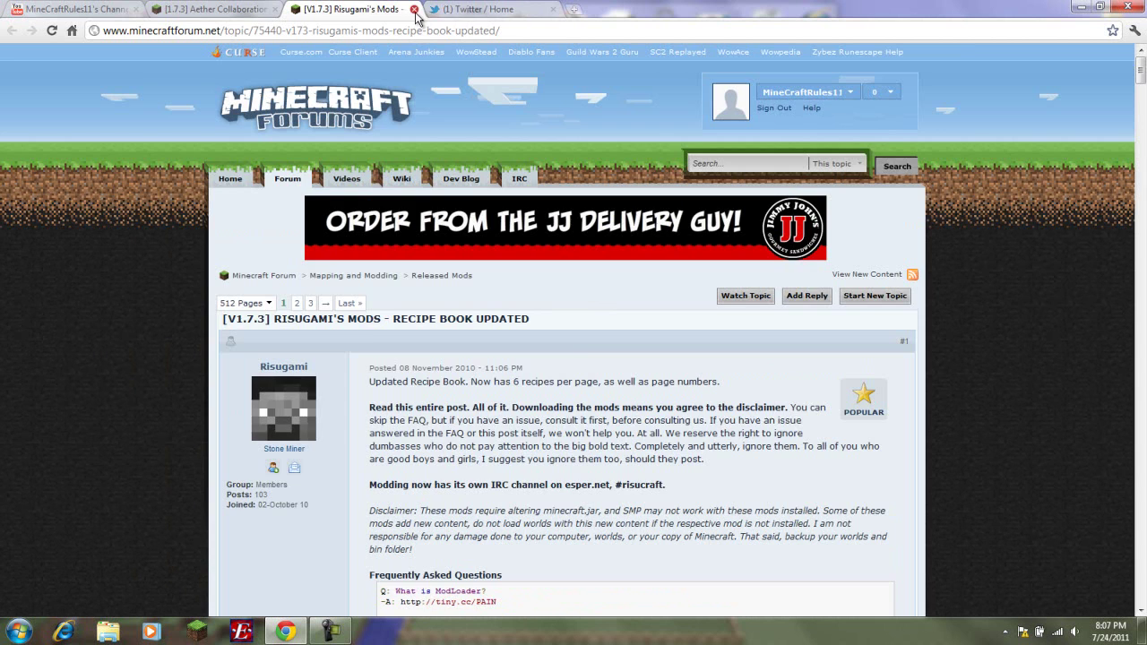
- Close Risugami's Mods and open the ShockAhPI link (Shockah's mods) in a new tab
click(414, 10)
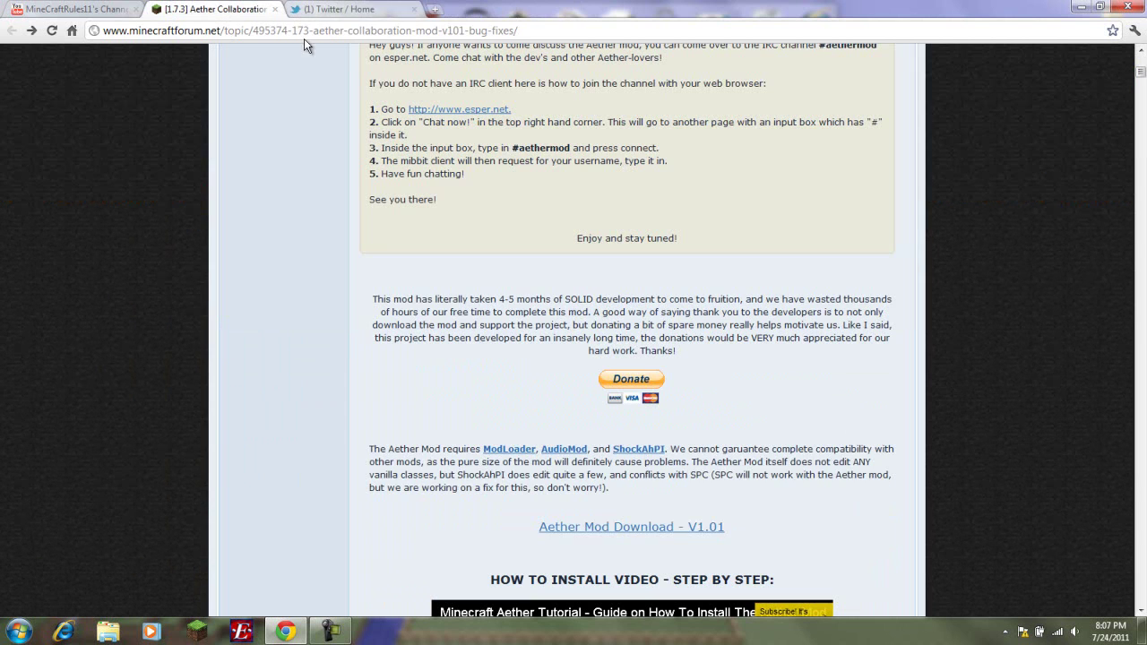
right_click(631, 448)
click(675, 458)
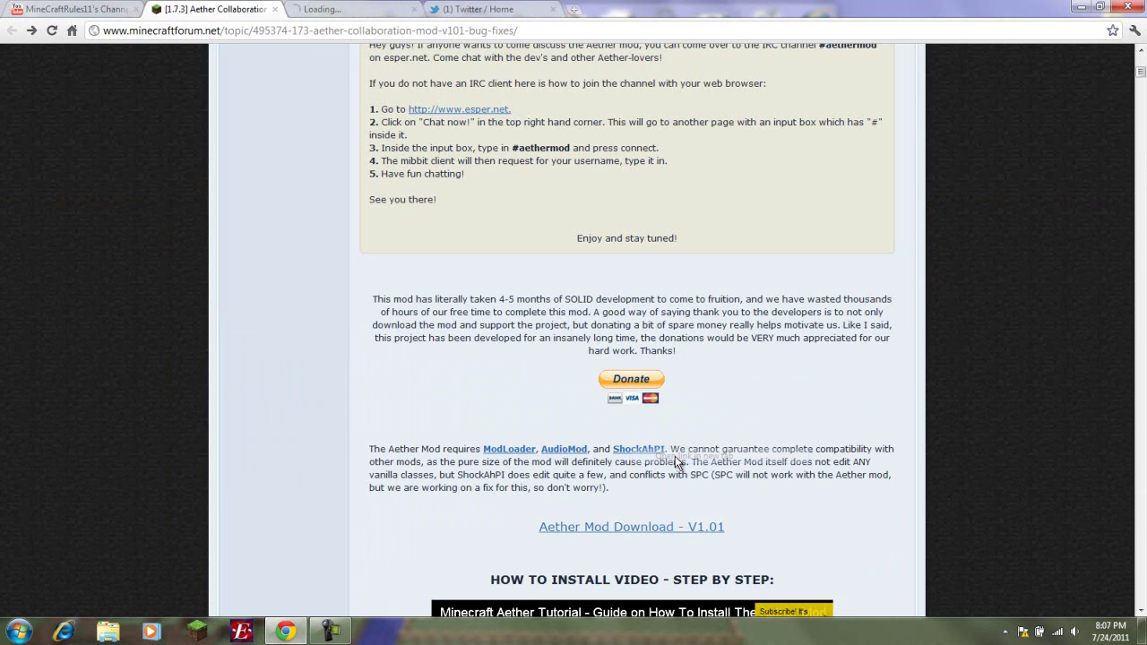
click(328, 7)
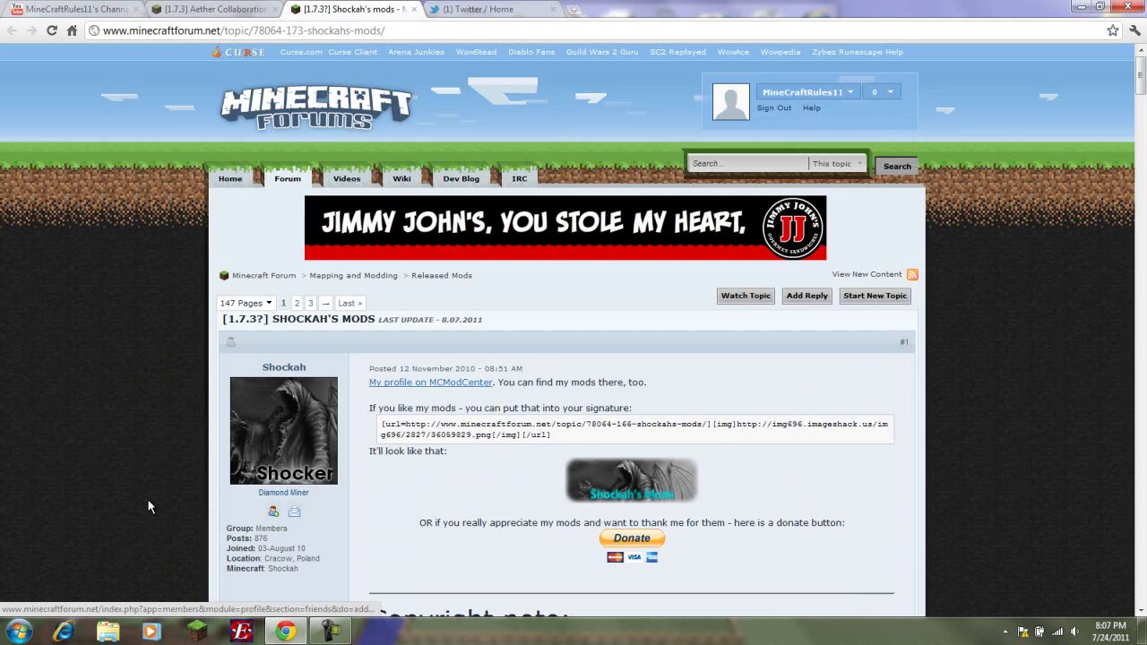
- Expand the ShockAhPI r5 details and download section, review it, then close the tab
scroll(179, 489, down, 8)
scroll(179, 491, down, 3)
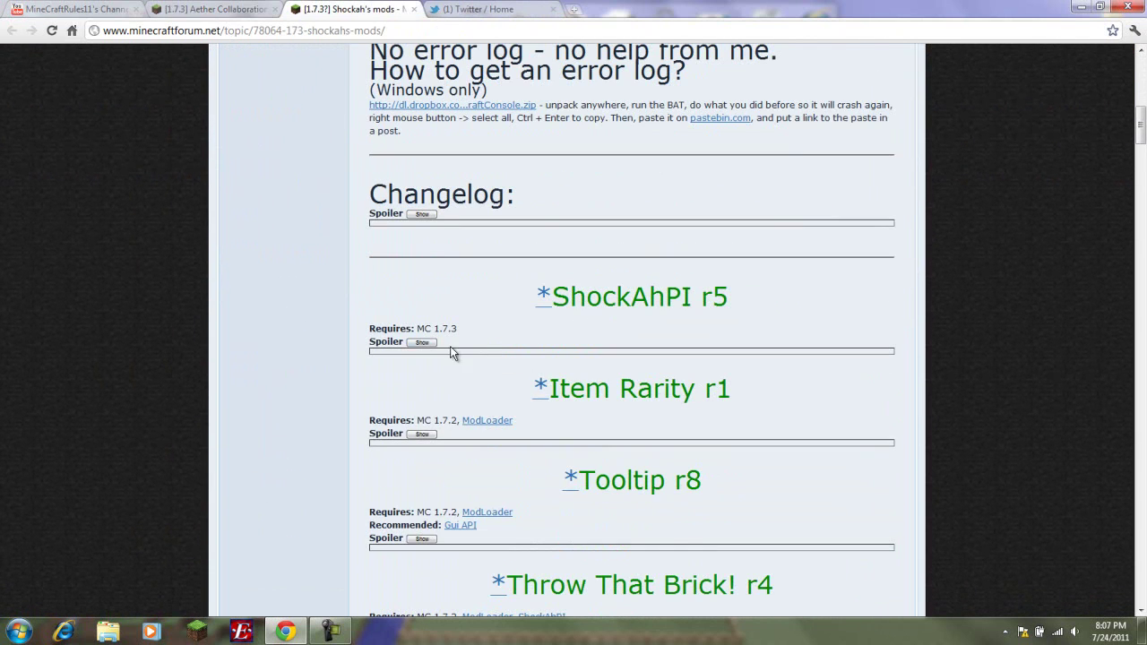
click(422, 342)
scroll(325, 369, down, 2)
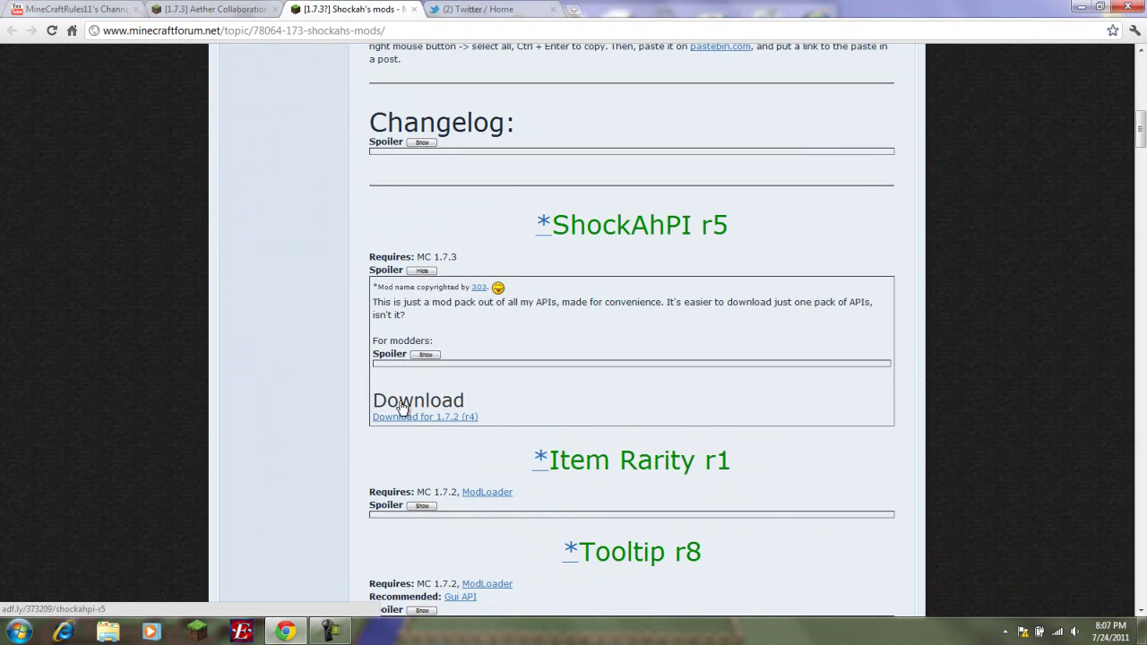
scroll(314, 410, up, 12)
scroll(313, 410, up, 3)
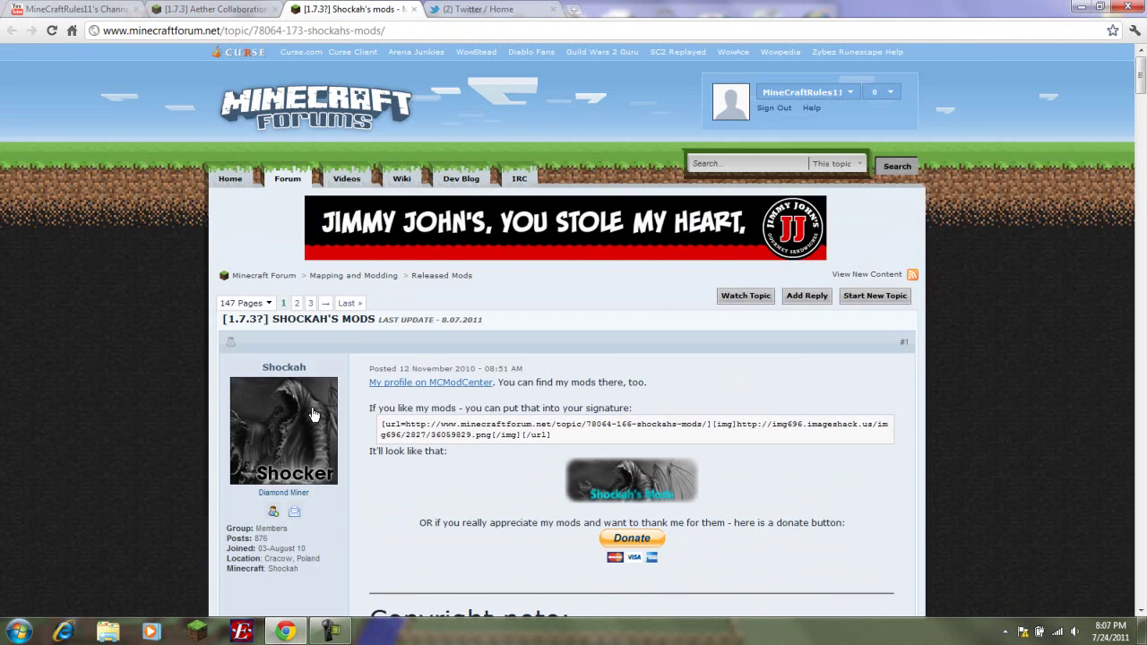
click(412, 9)
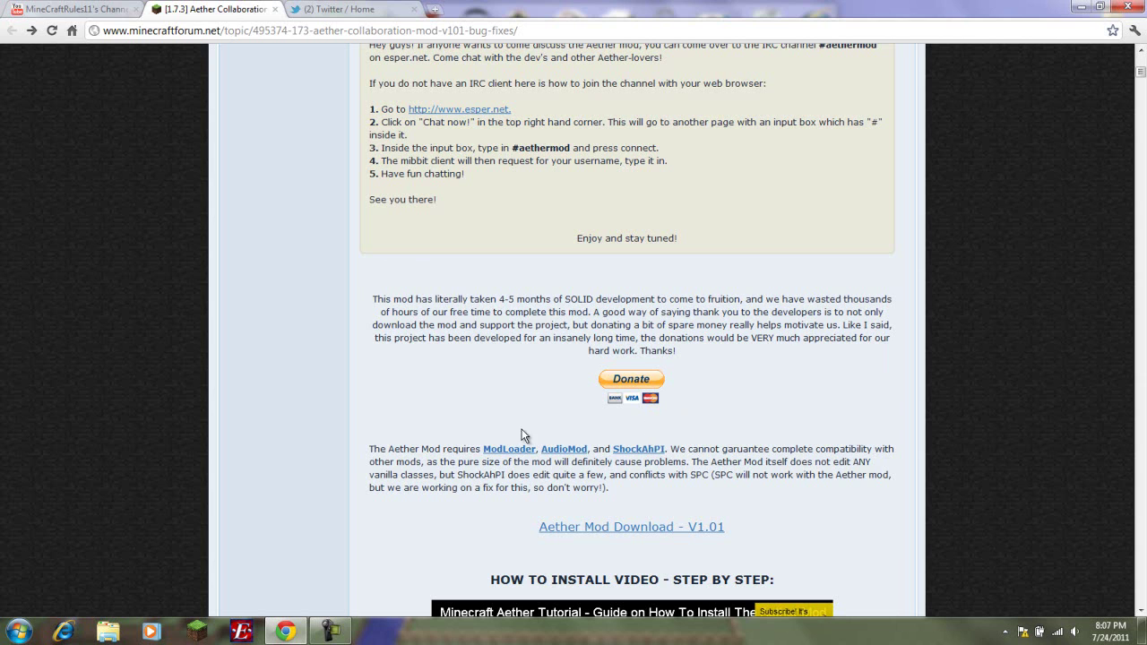
- Minimize the Chrome window to reveal the desktop
click(1082, 7)
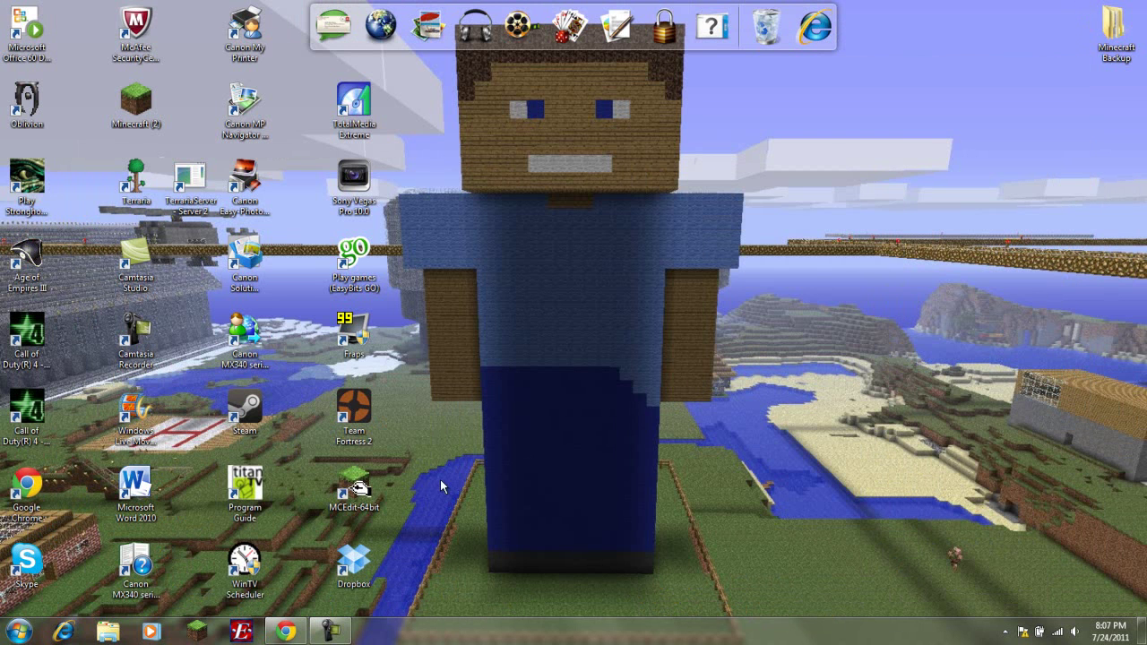
- Launch Minecraft (2), turn on Force update in the launcher options, then close the launcher
double_click(146, 108)
click(598, 329)
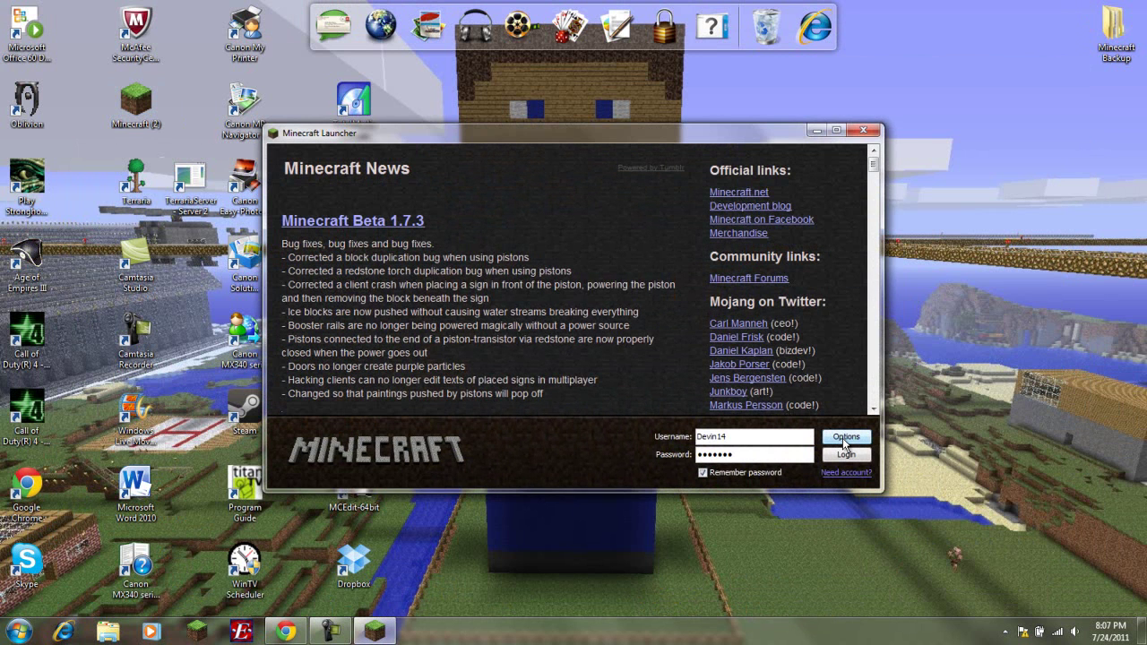
click(846, 437)
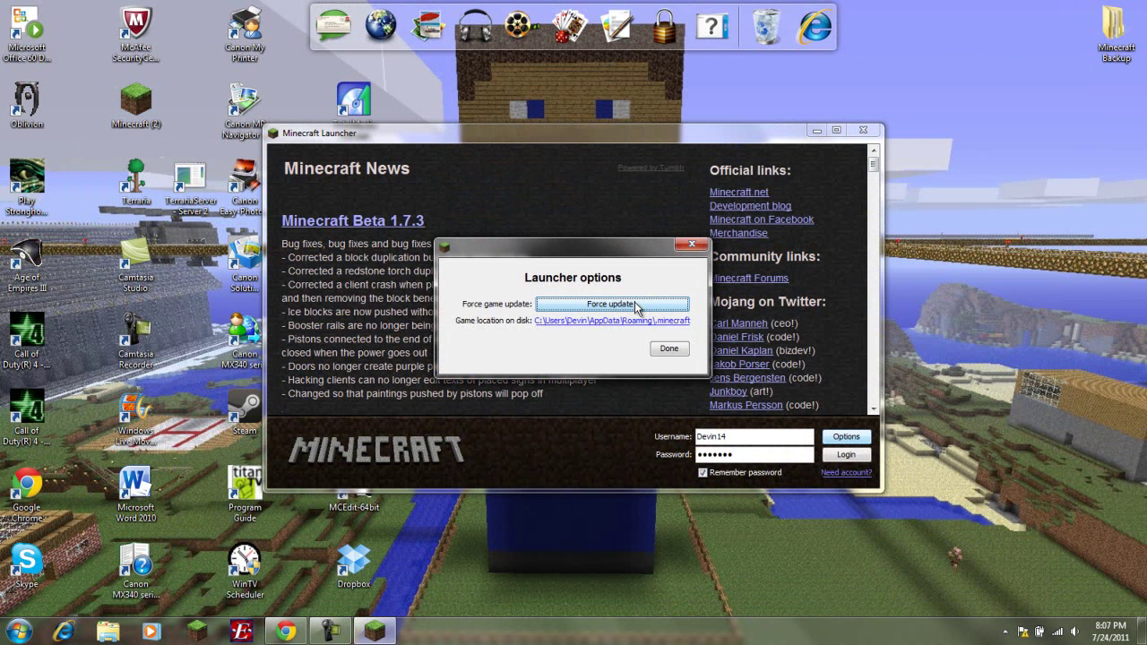
click(636, 306)
click(692, 244)
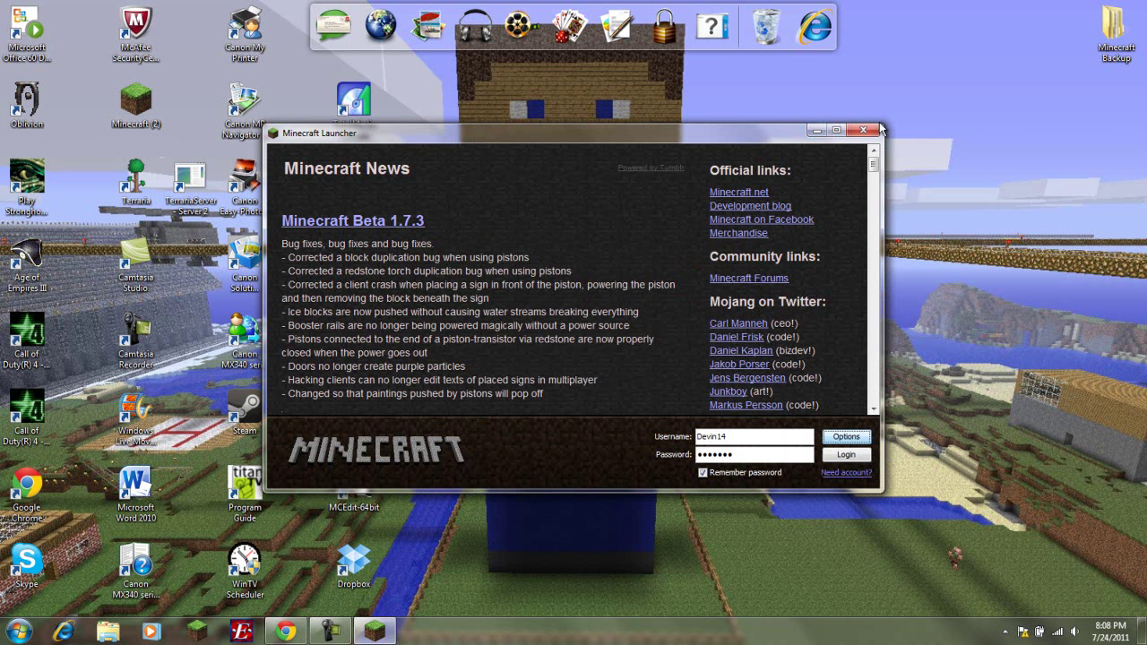
click(863, 131)
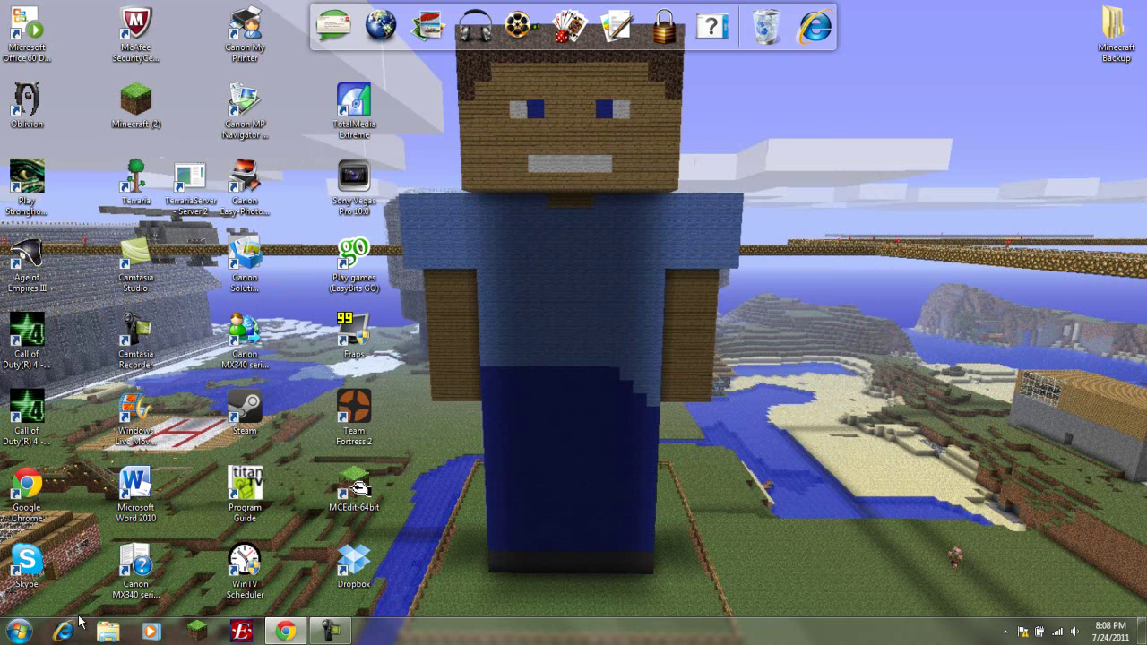
- Go to %appdata% and into the .minecraft bin folder
click(18, 632)
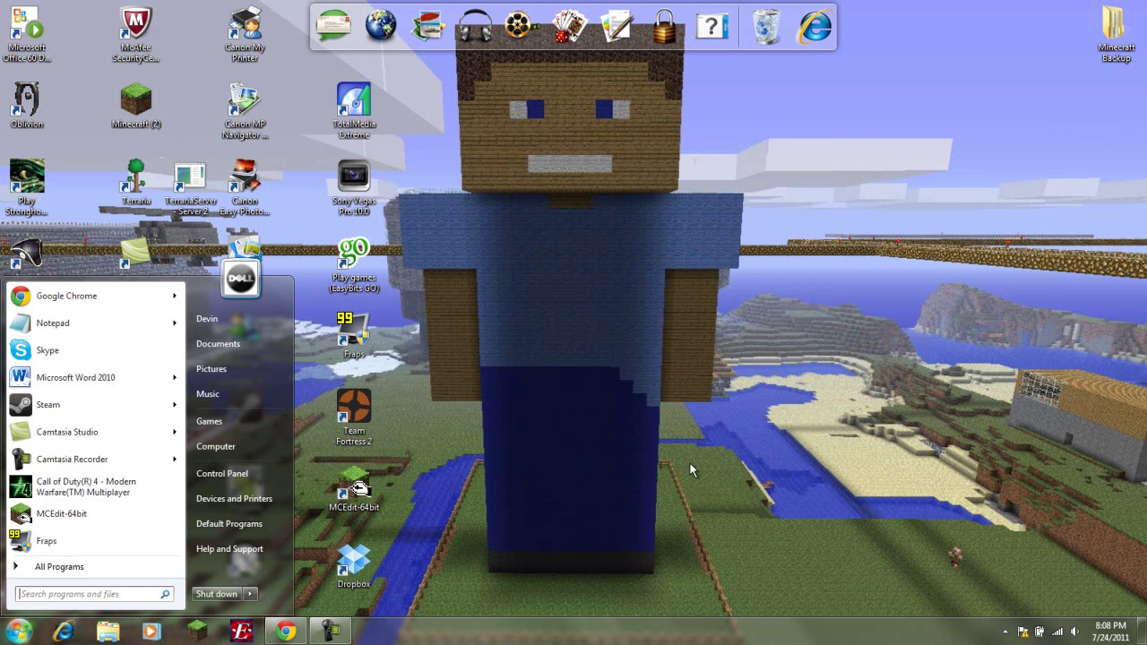
text(%)
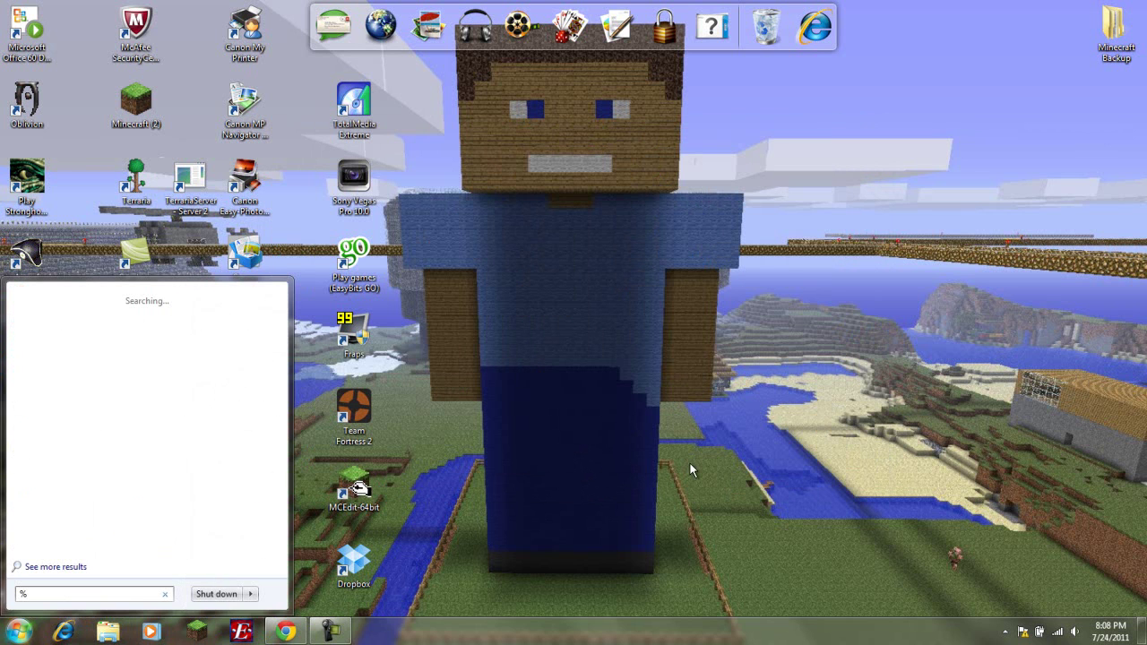
text(appdata)
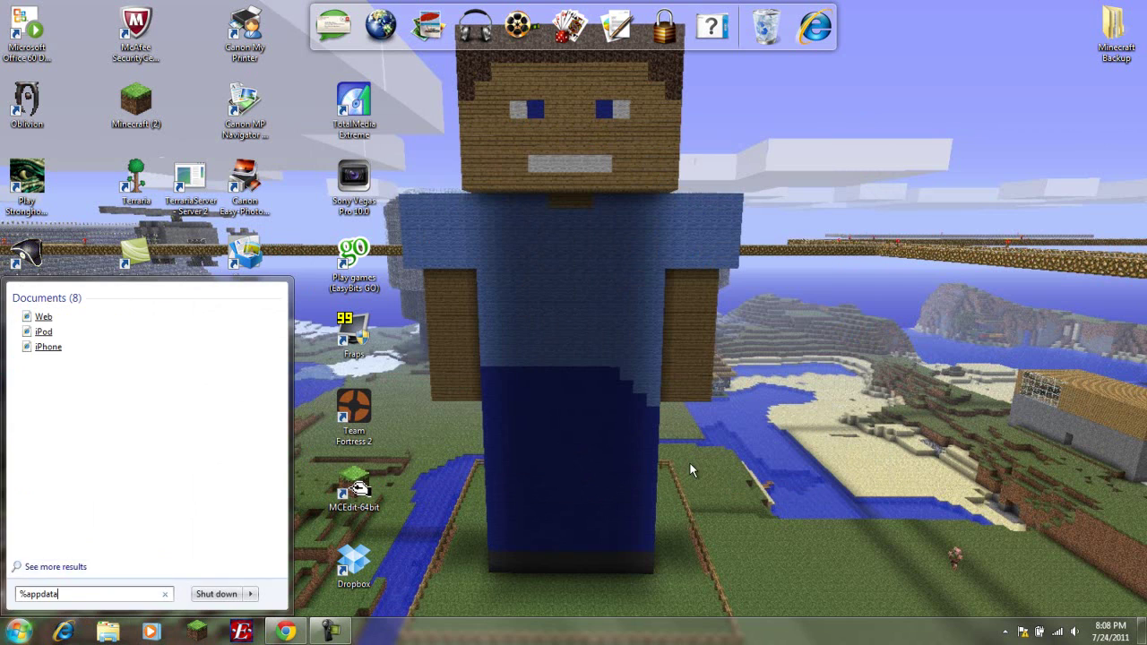
text(%)
key(Return)
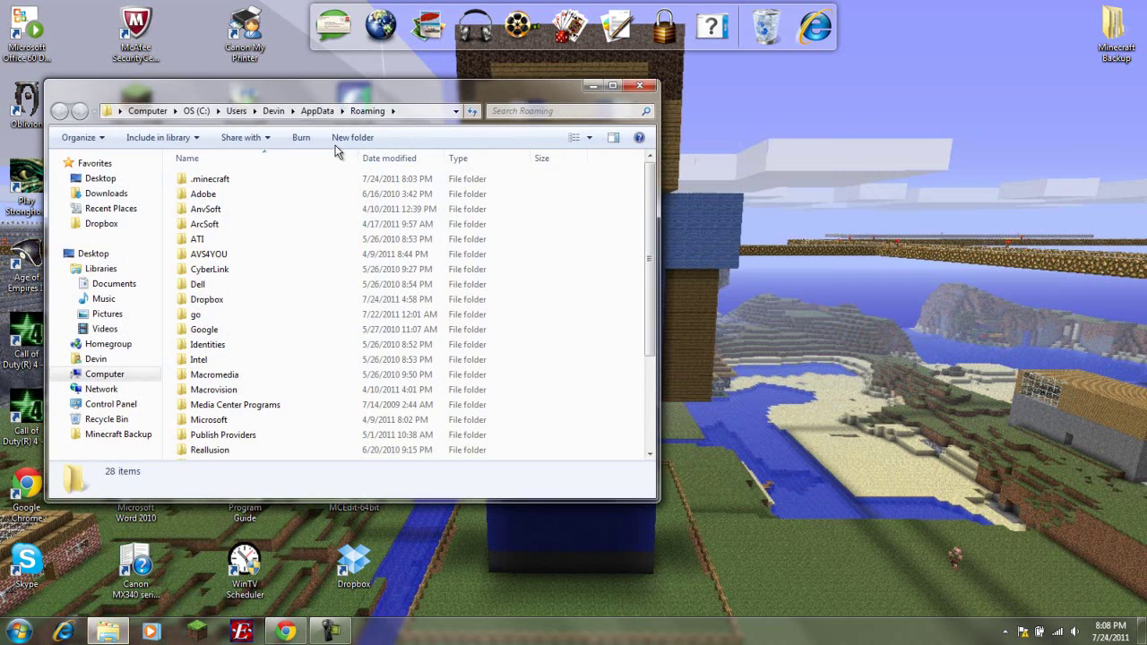
drag(384, 96, 652, 115)
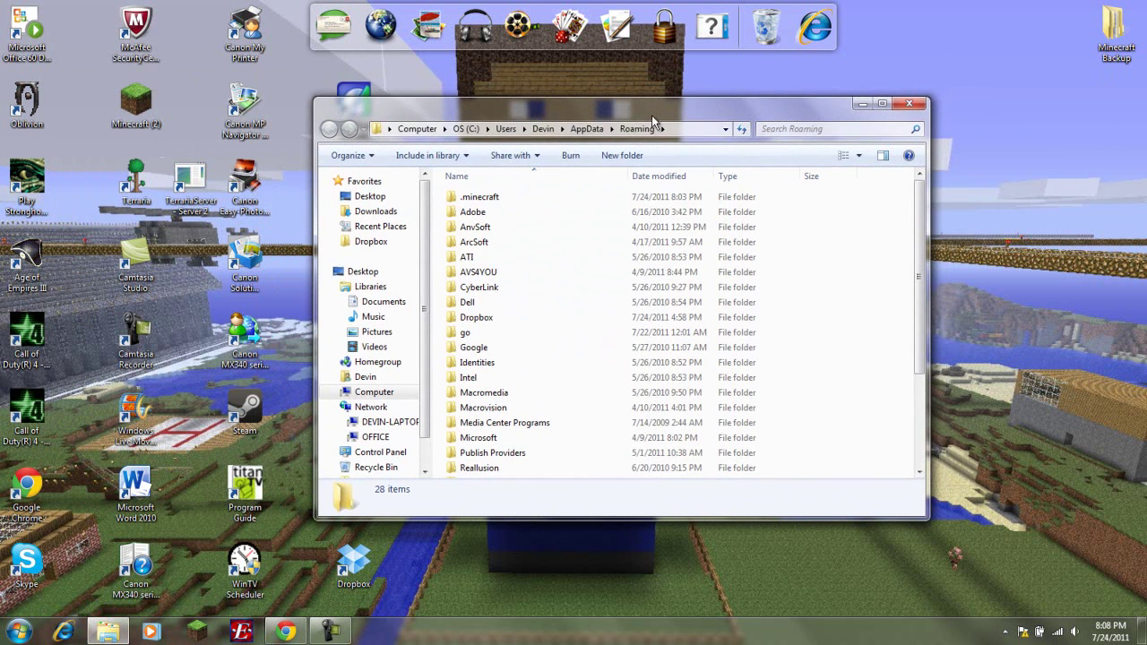
double_click(482, 201)
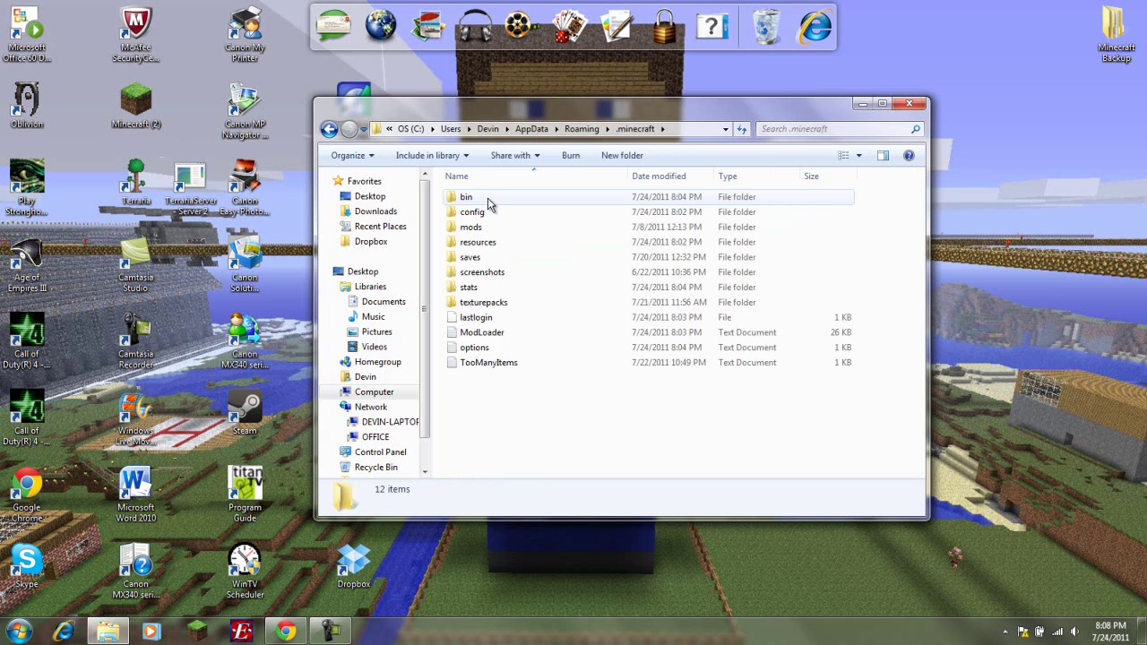
double_click(489, 199)
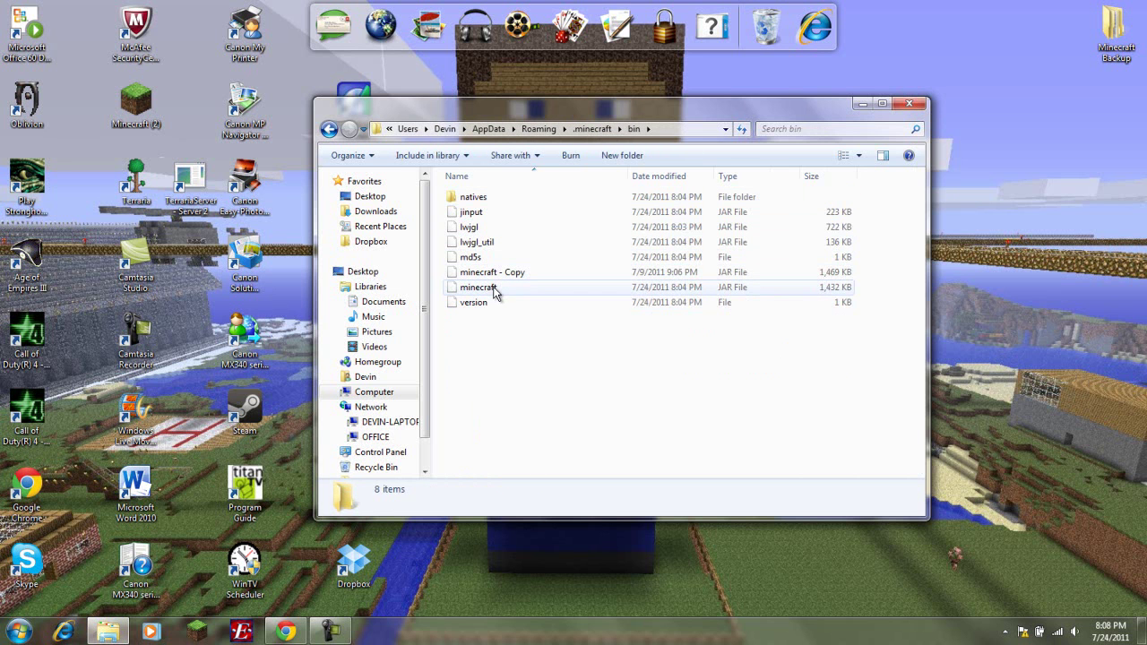
- Check the minecraft jar's options, then go up to .minecraft and open saves
right_click(494, 291)
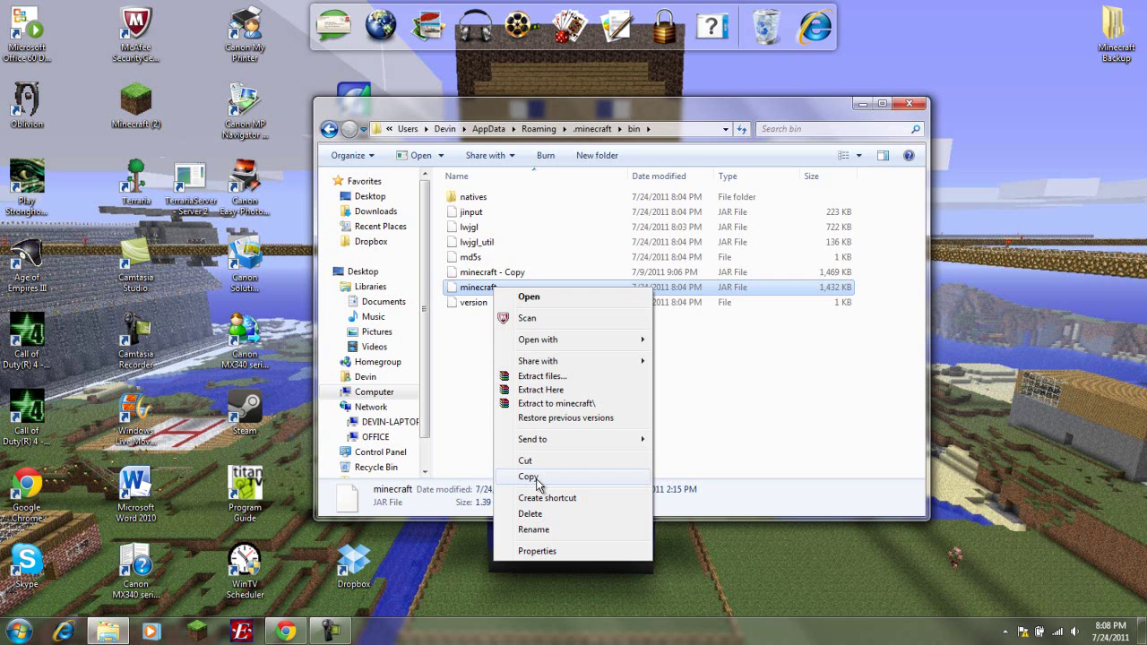
click(466, 356)
right_click(469, 351)
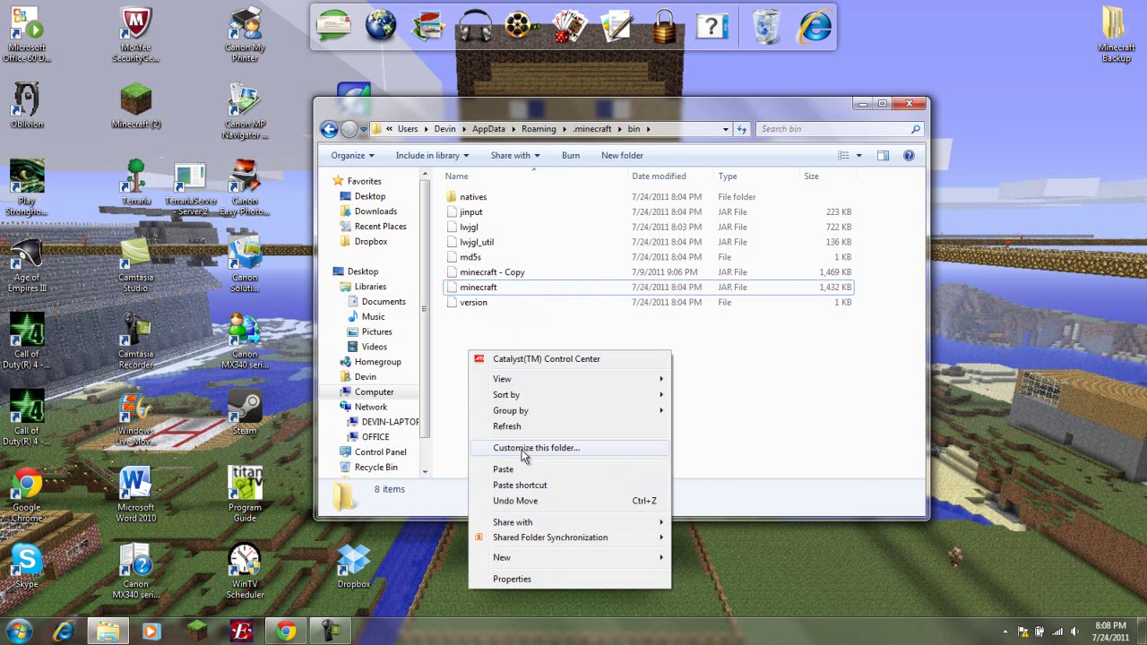
click(845, 414)
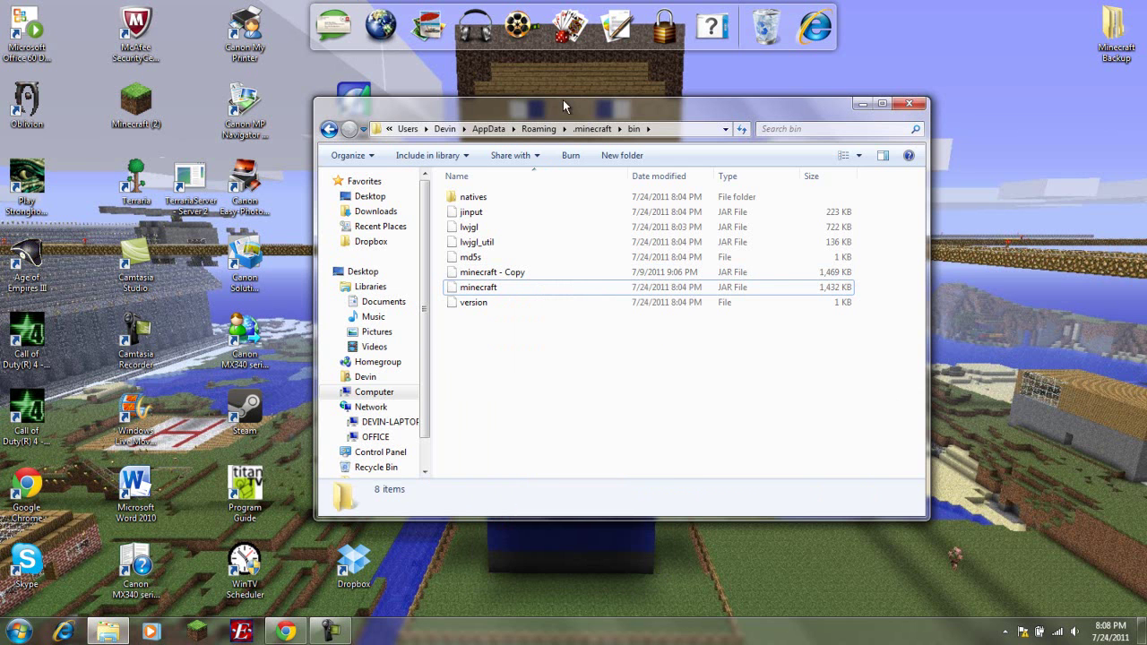
click(595, 130)
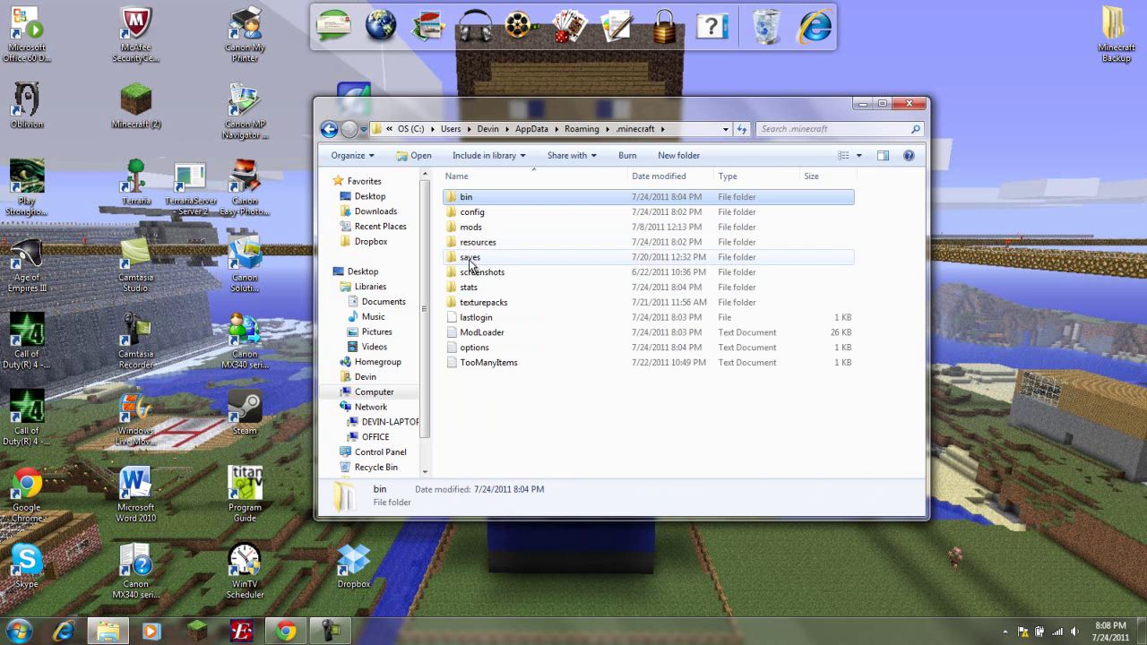
double_click(480, 258)
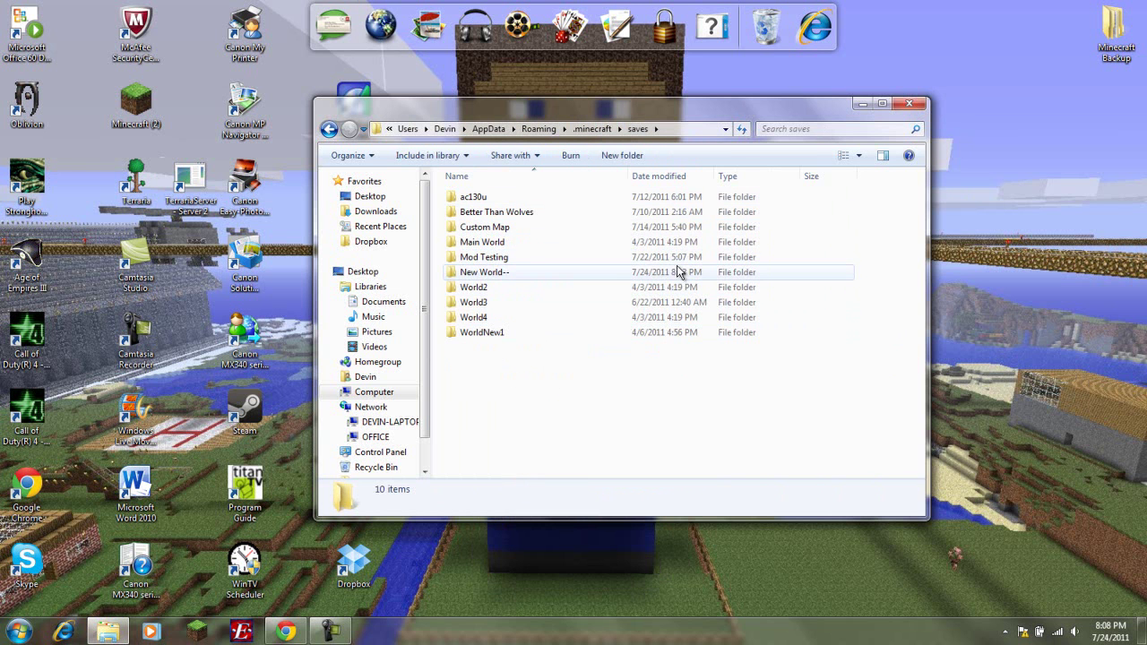
- Open the Singleplay Backup folder inside the Minecraft Backup desktop folder
double_click(1112, 36)
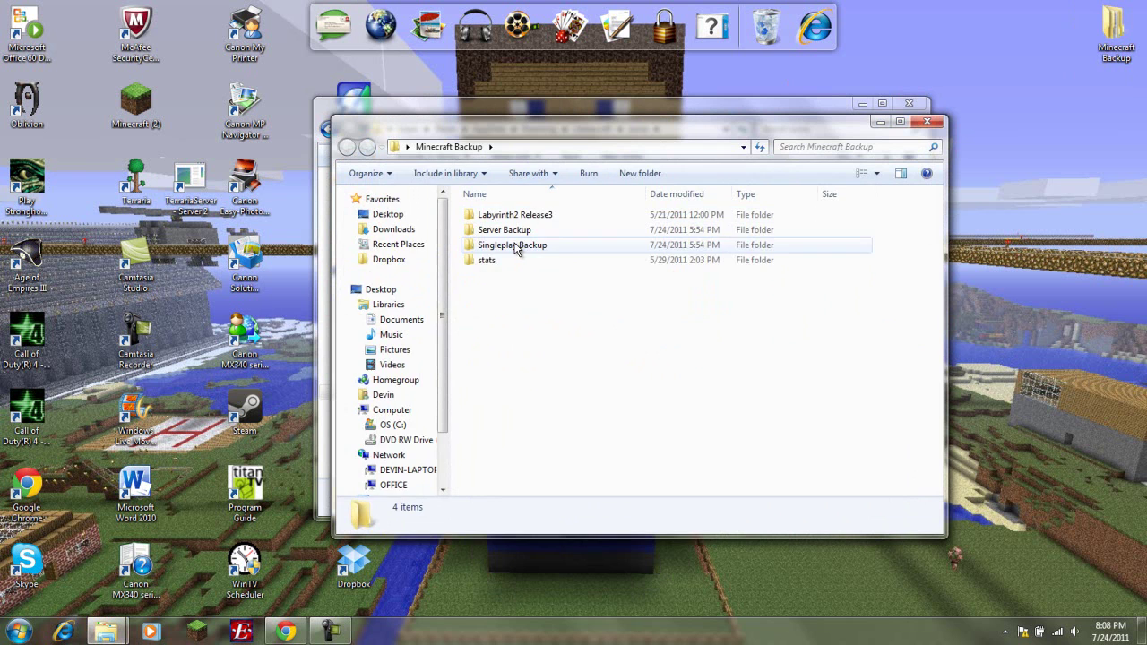
click(515, 252)
double_click(516, 246)
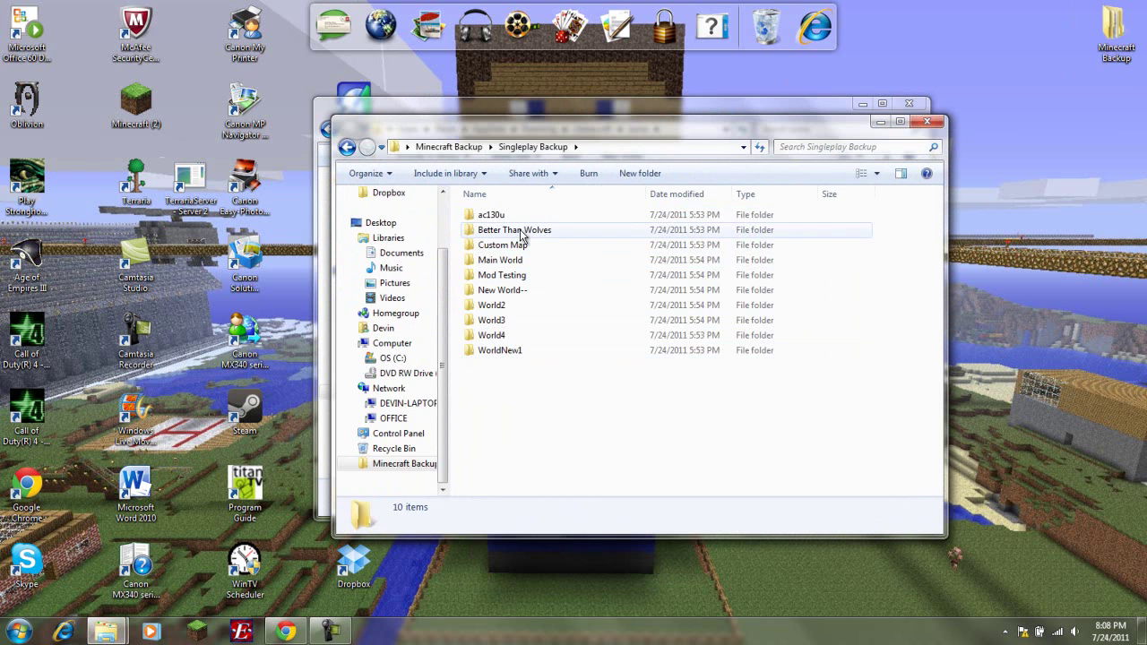
drag(841, 127, 332, 129)
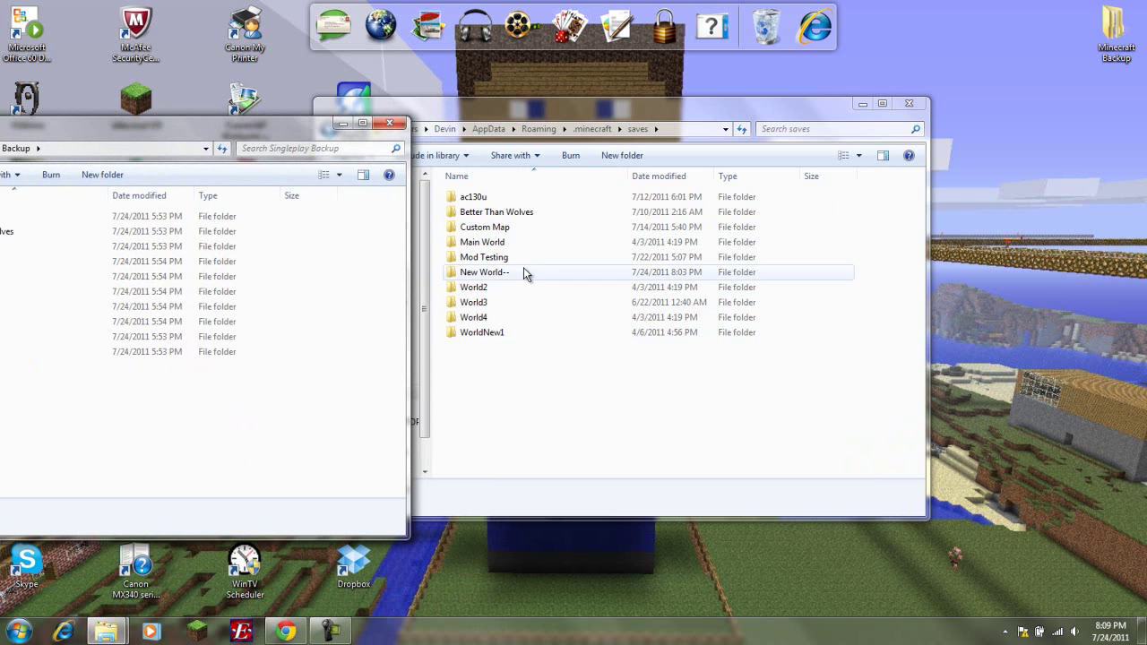
- Copy the New World-- save, compare with the backup, then close Singleplay Backup
right_click(500, 274)
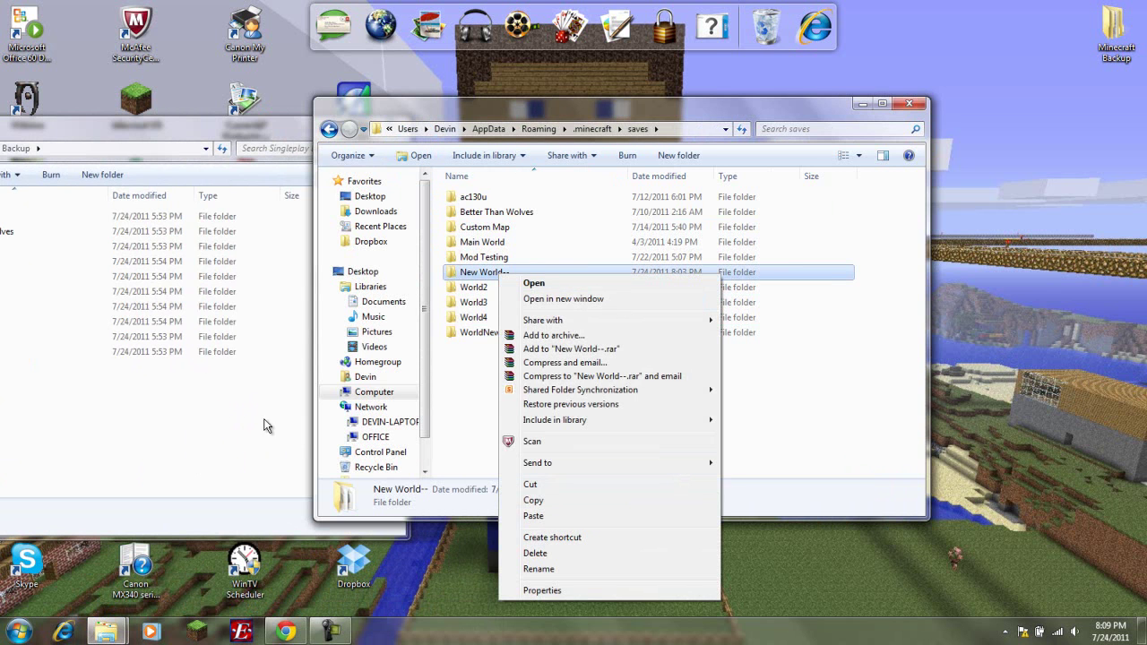
click(536, 504)
click(205, 404)
drag(263, 130, 792, 115)
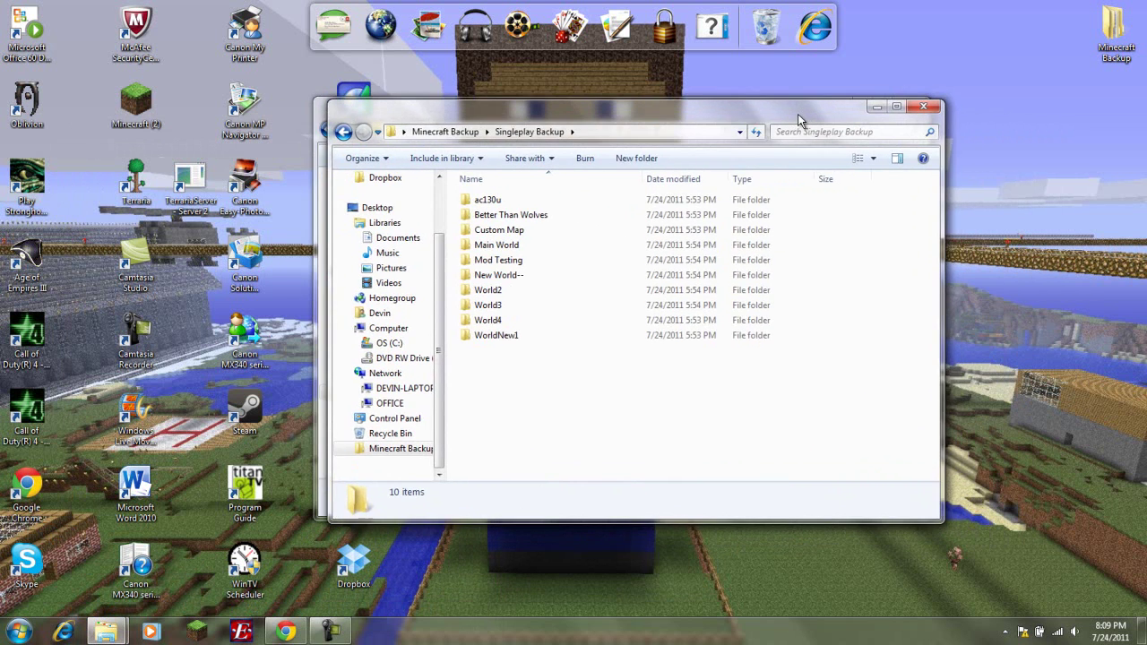
right_click(571, 191)
click(950, 159)
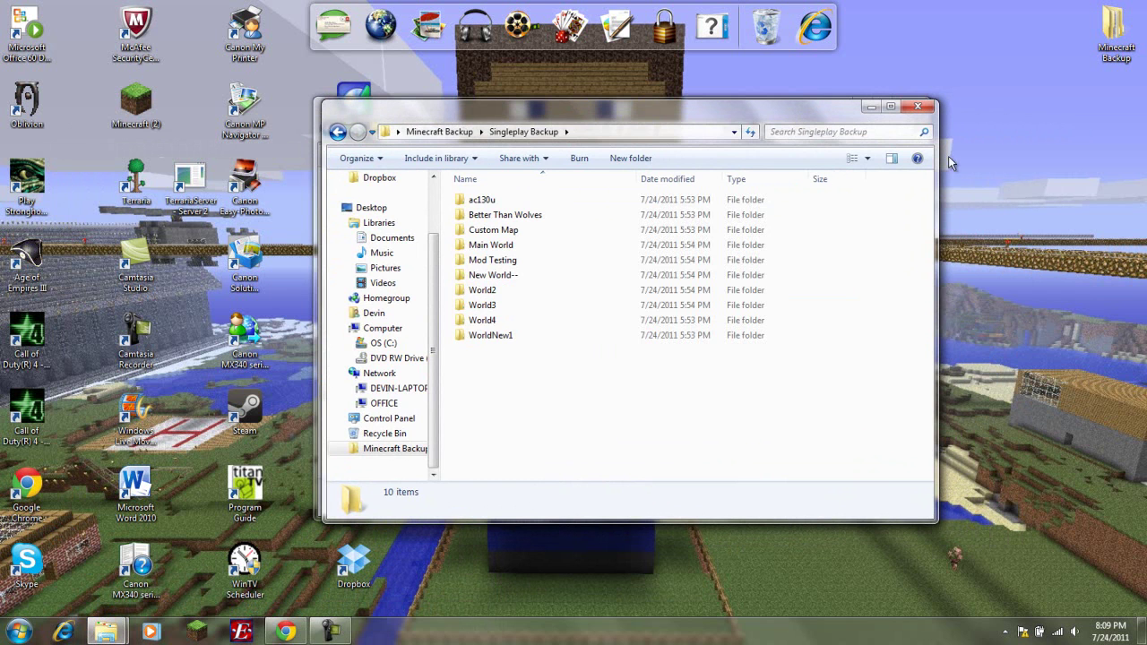
click(917, 107)
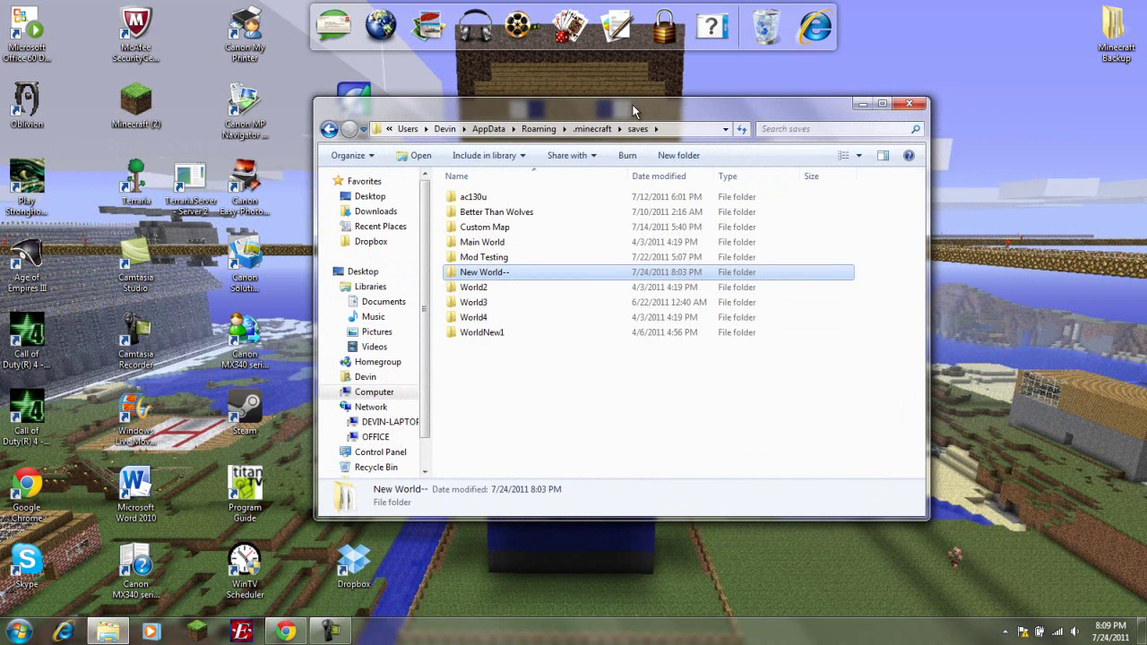
- Open minecraft.jar from .minecraft\bin with the WinRAR archiver
click(591, 129)
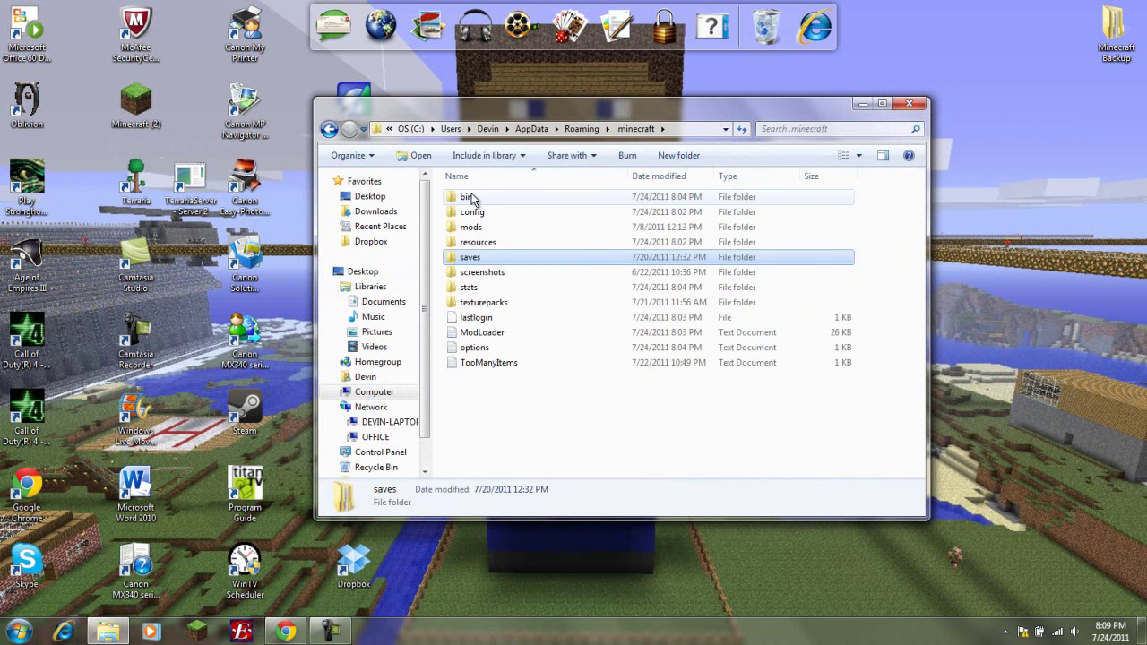
double_click(459, 197)
right_click(489, 289)
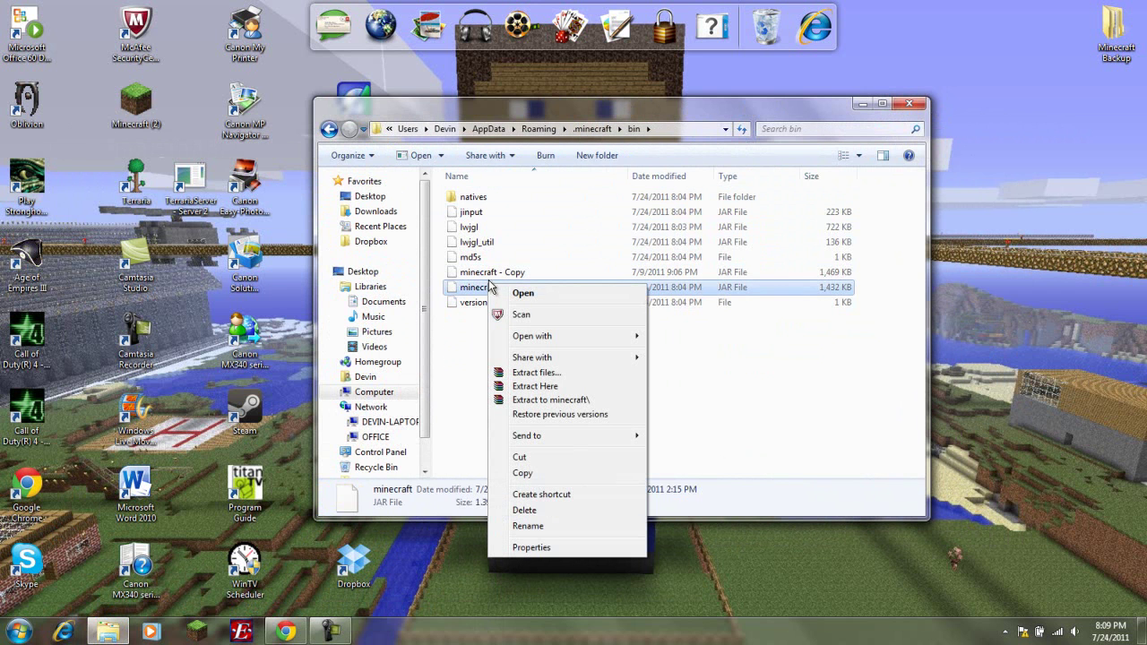
mouse_move(564, 345)
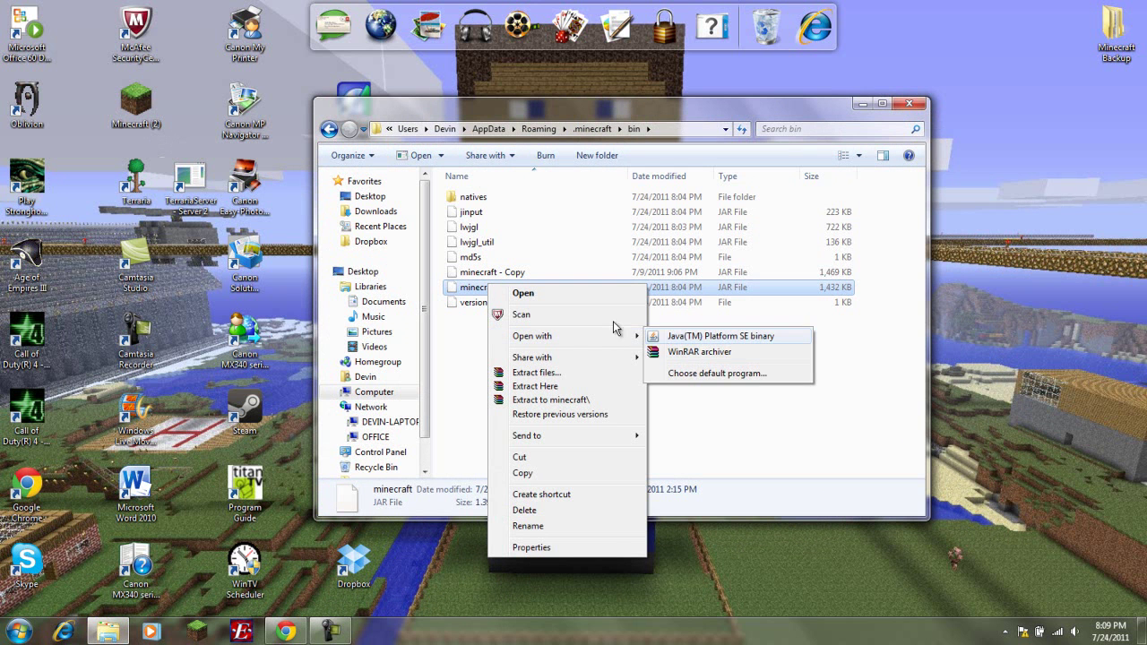
click(699, 352)
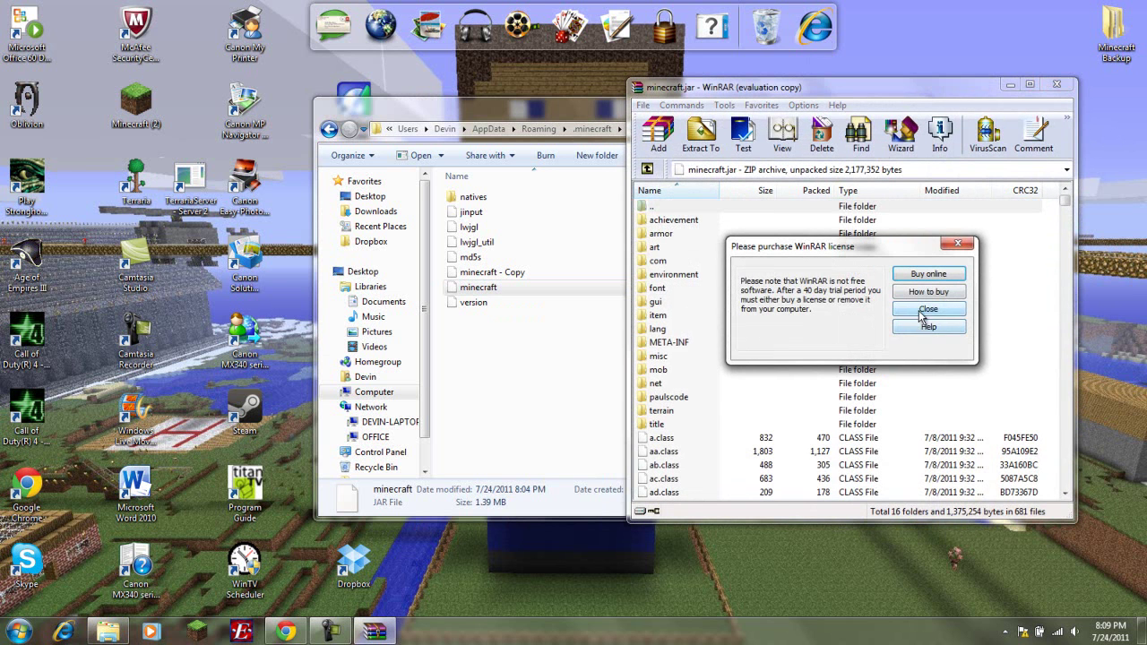
- Dismiss WinRAR's licence reminder and delete the META-INF folder from minecraft.jar
click(927, 309)
drag(832, 97, 1146, 108)
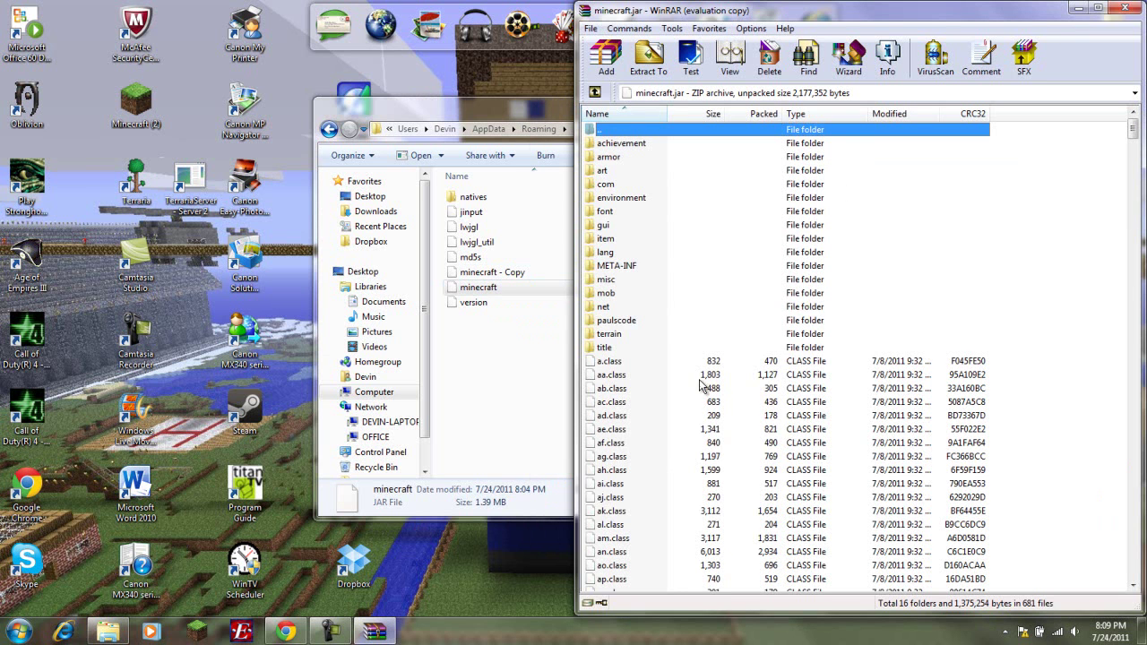
click(617, 265)
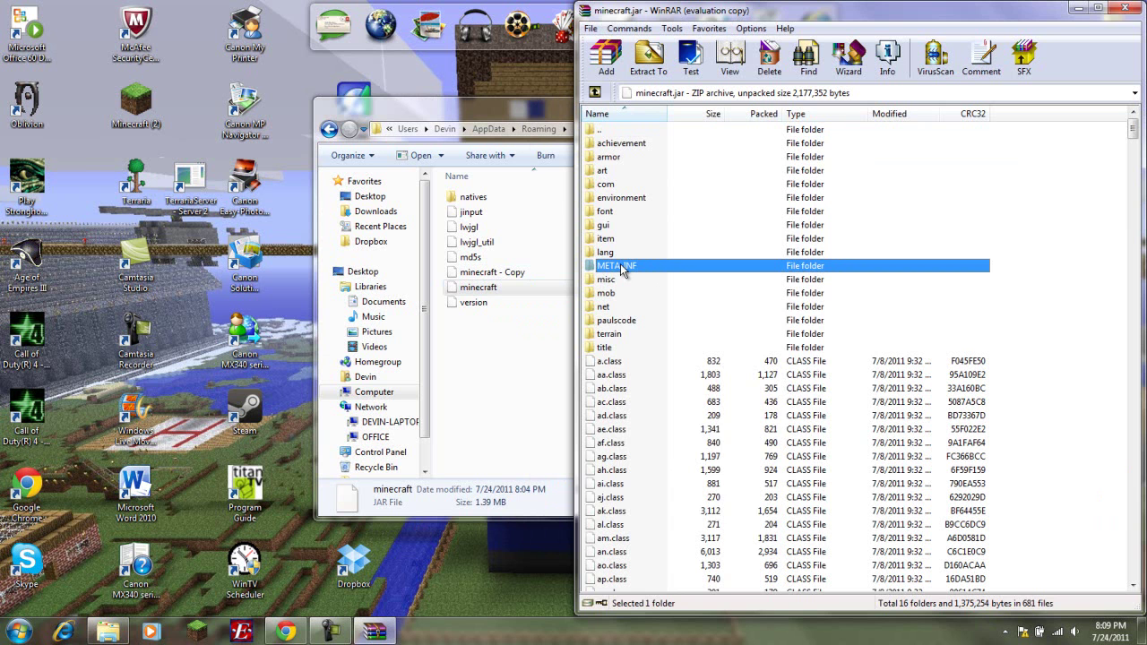
right_click(623, 271)
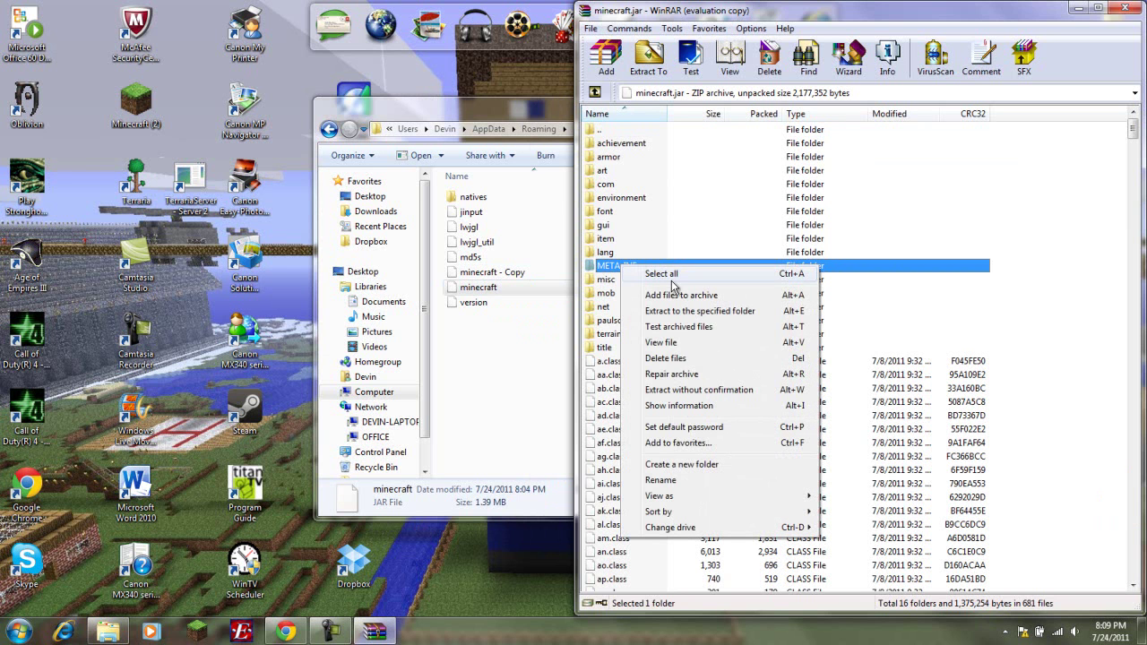
click(684, 360)
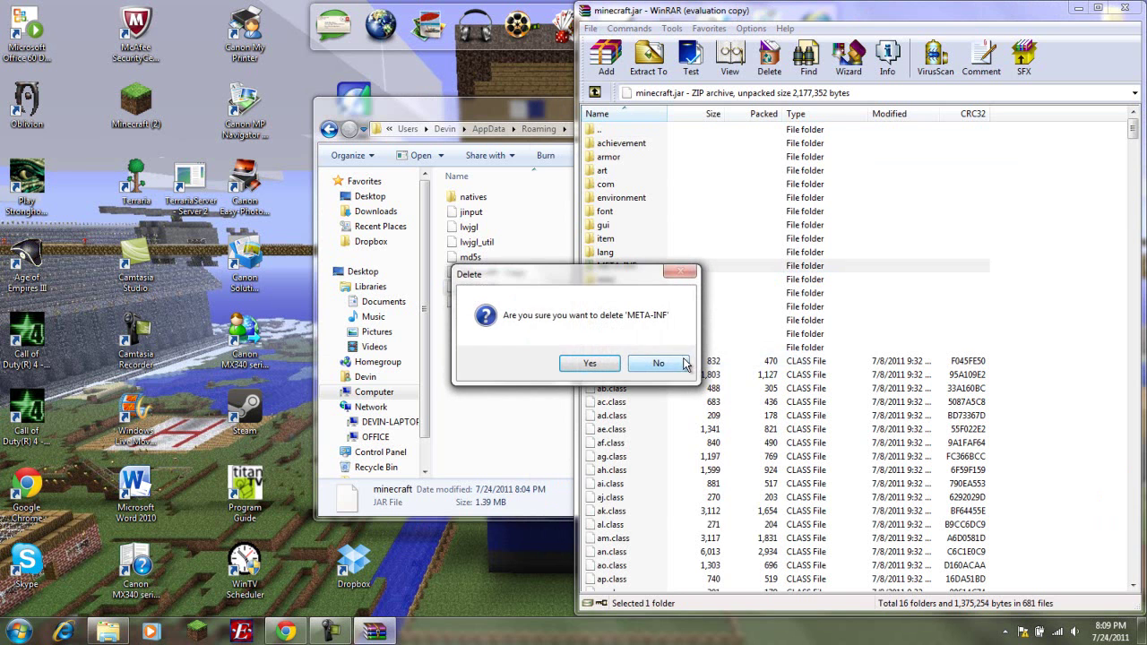
click(593, 368)
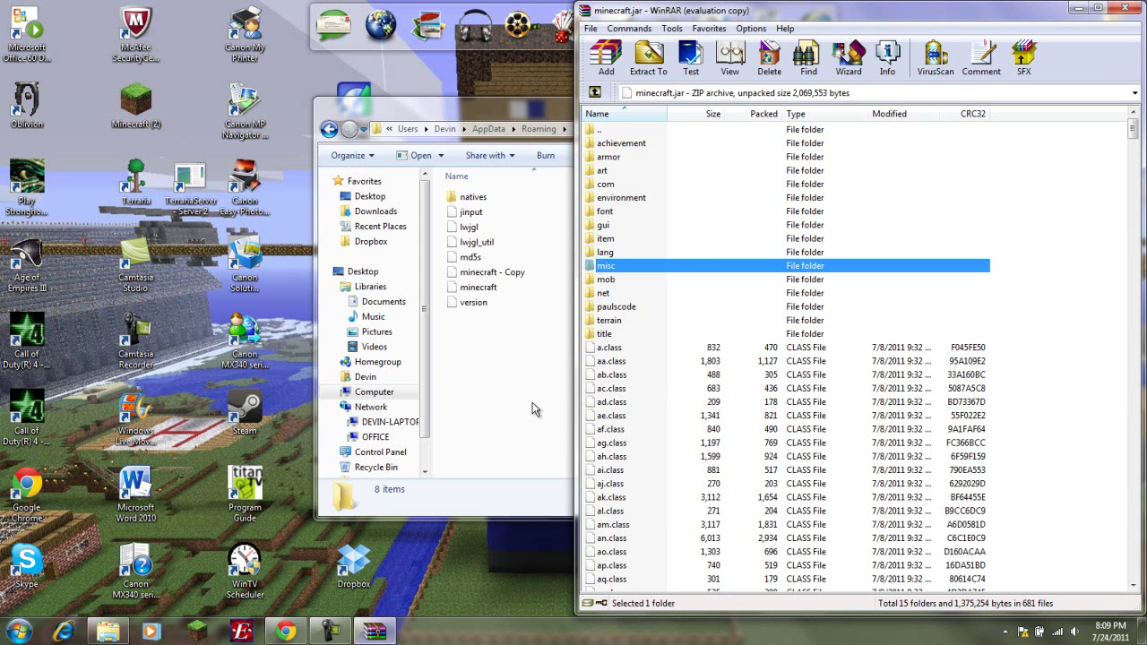
- Minimise the bin folder window and show Explorer's frequent locations from the taskbar
click(482, 418)
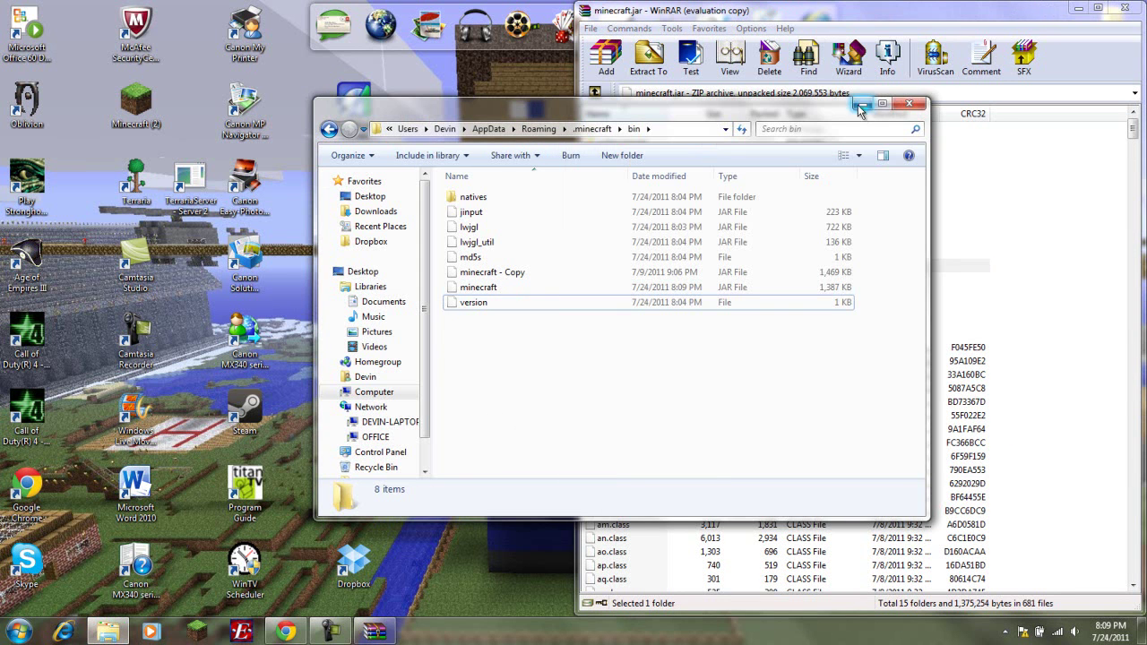
click(862, 105)
right_click(117, 634)
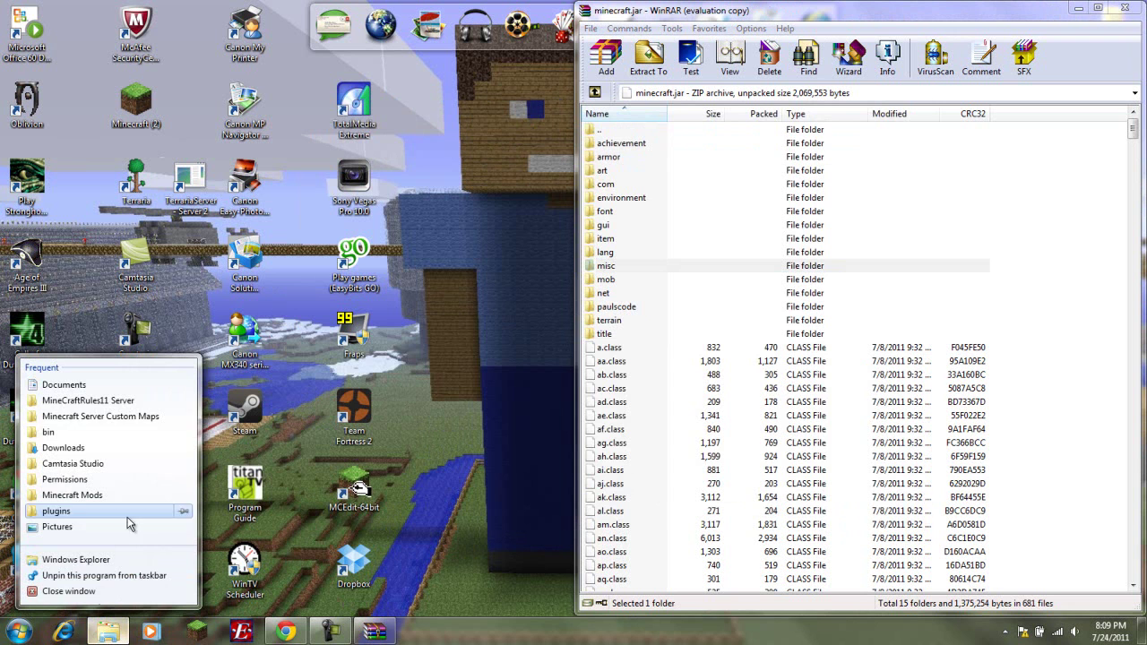
- Open Downloads > Minecraft Mods > Aether and snap the window to the screen's left half
click(63, 448)
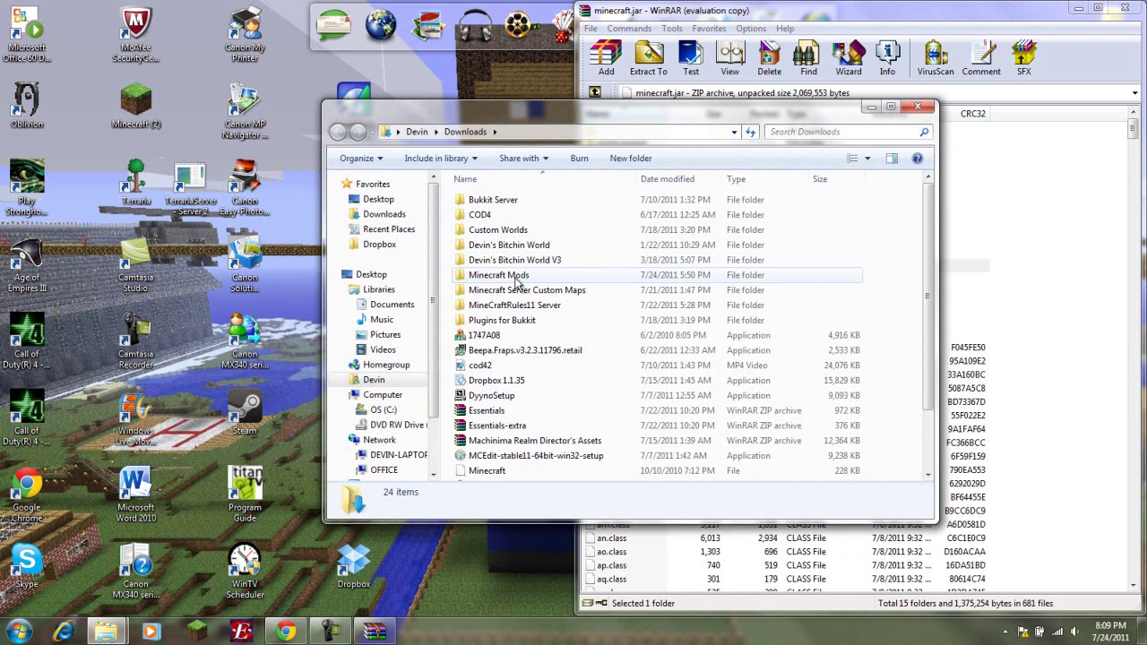
double_click(498, 276)
double_click(493, 202)
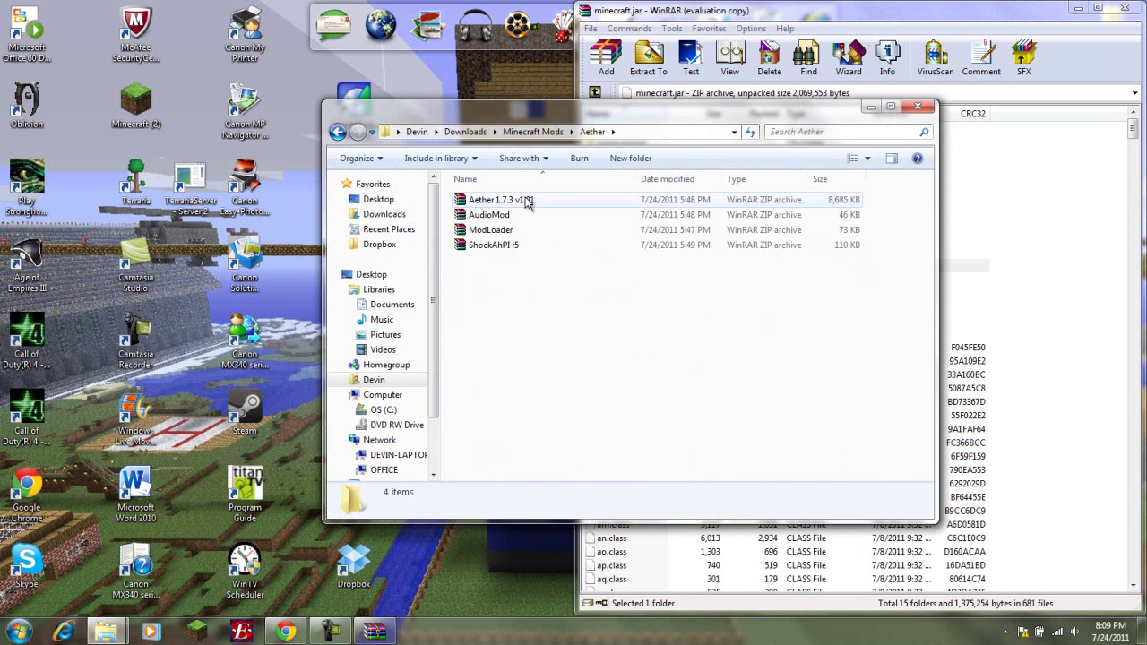
drag(591, 108, 11, 41)
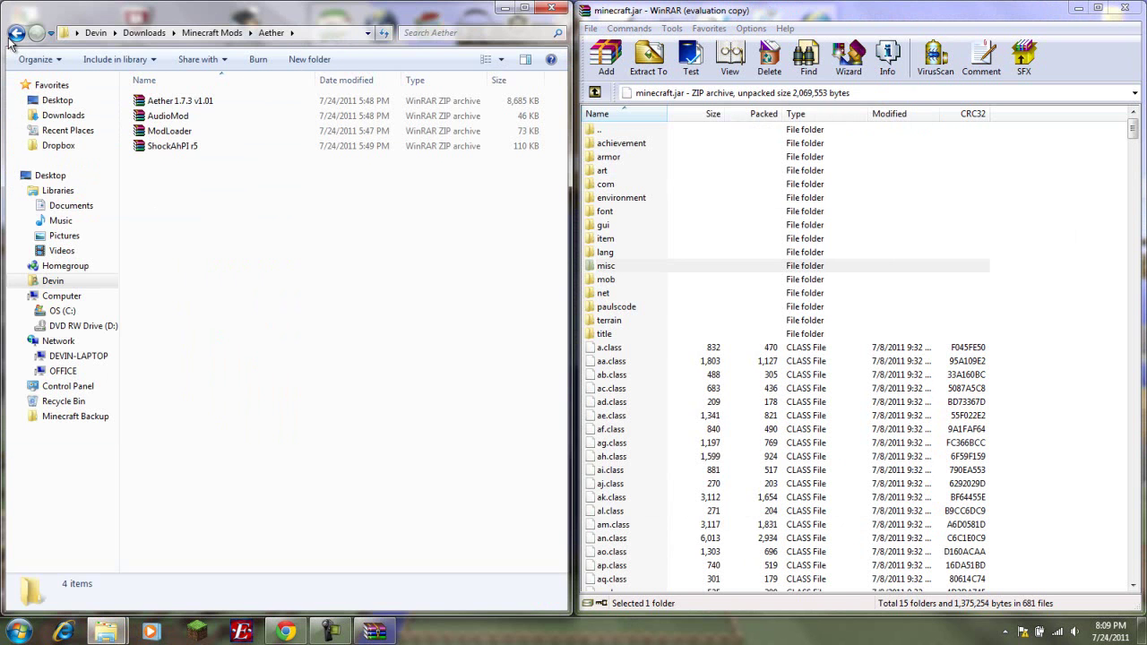
- Copy all AudioMod.zip entries (ibxm, paulscode, yo.class) into minecraft.jar, then close AudioMod
double_click(187, 117)
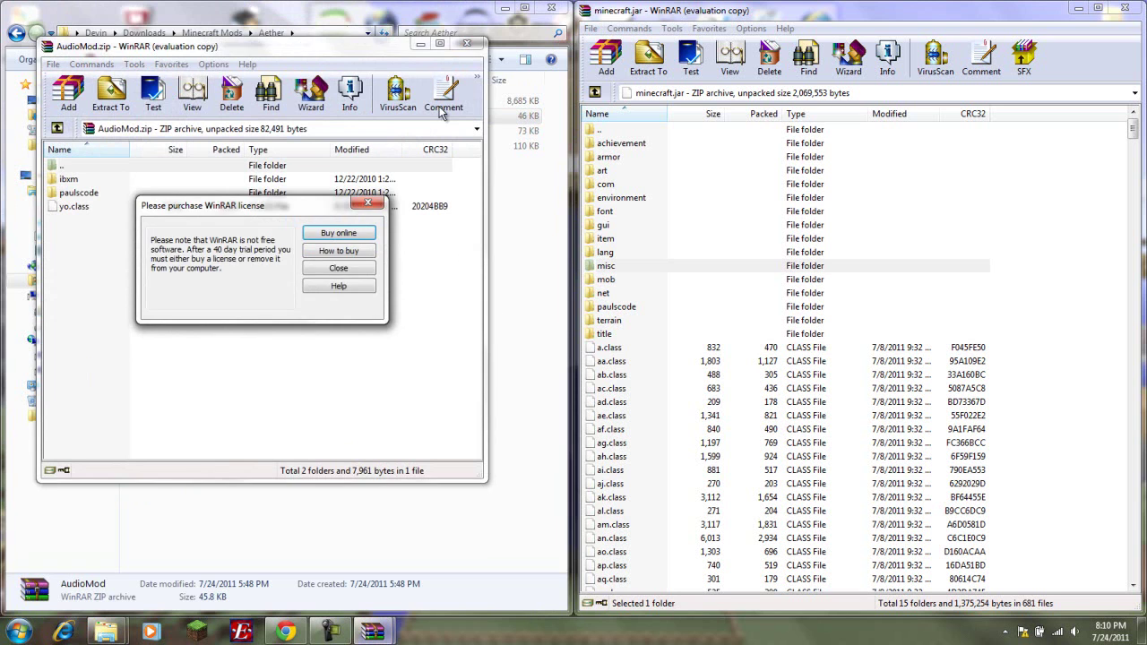
click(361, 273)
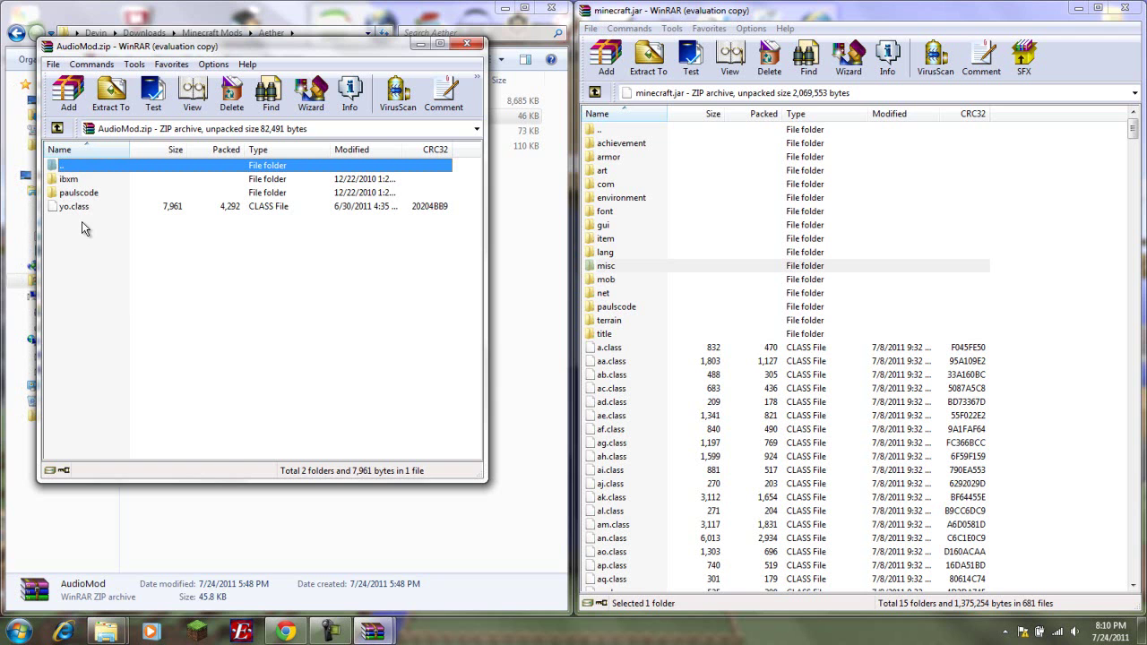
drag(82, 222, 833, 460)
click(859, 438)
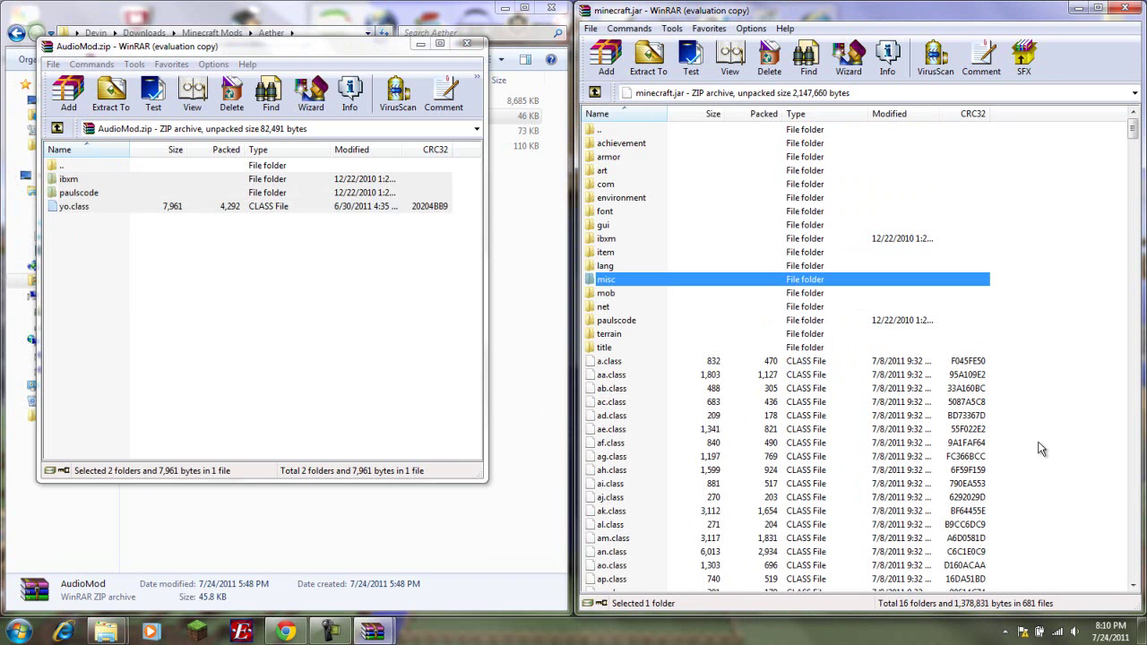
click(1099, 484)
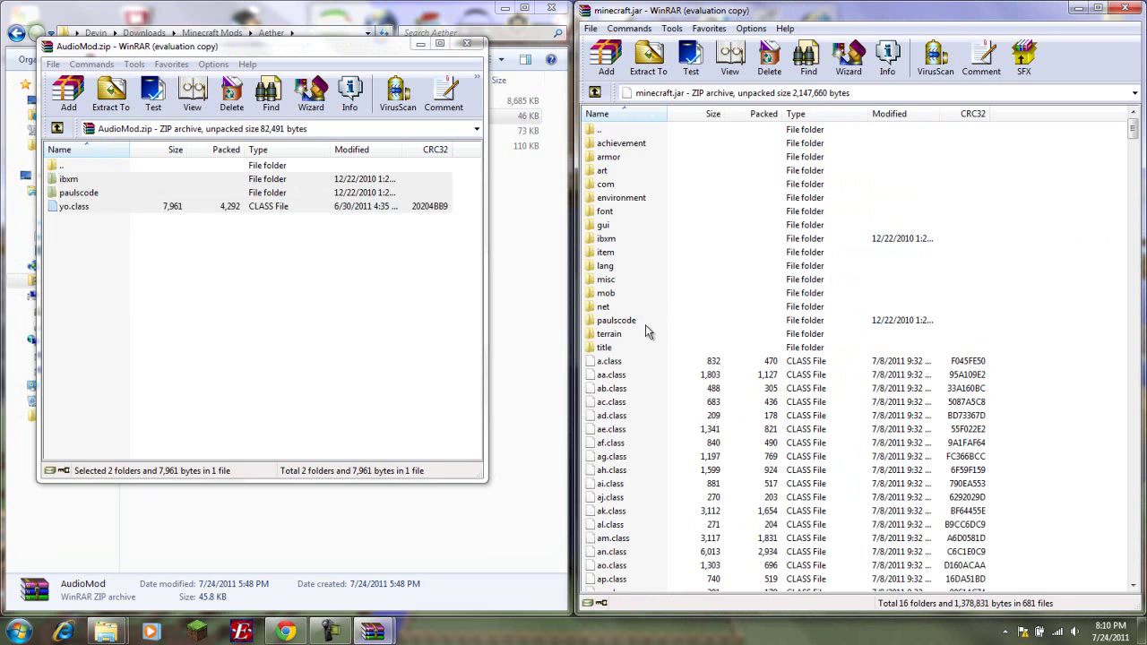
click(467, 44)
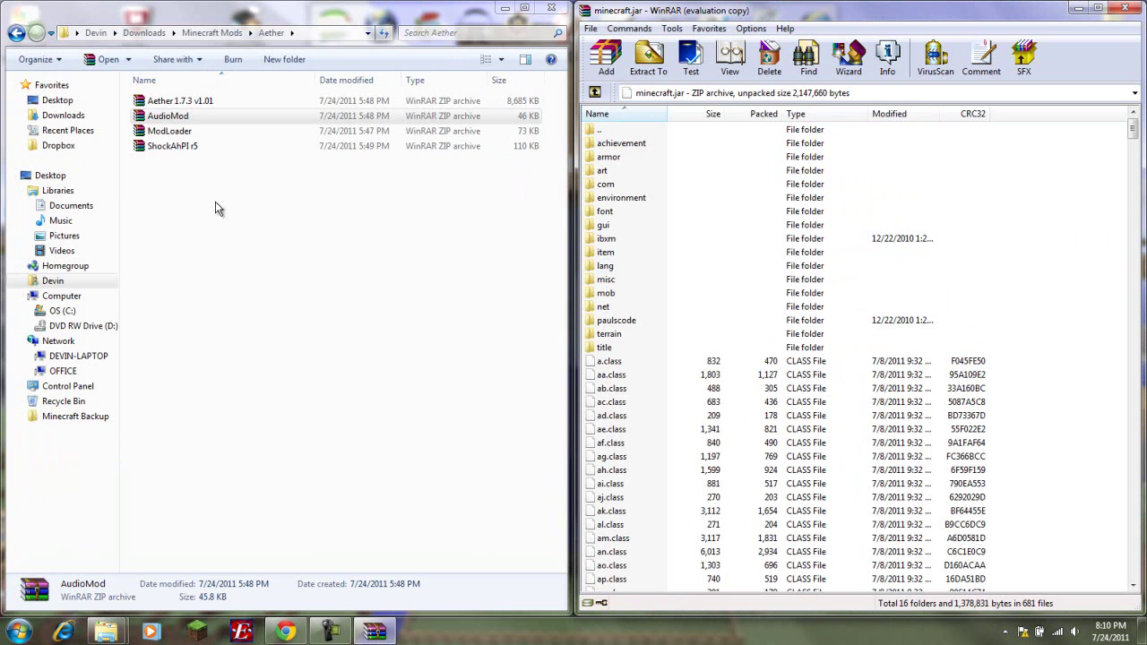
- Open ModLoader in WinRAR and add its 15 class files, BaseMod.class onward, into minecraft.jar, then close it
right_click(173, 134)
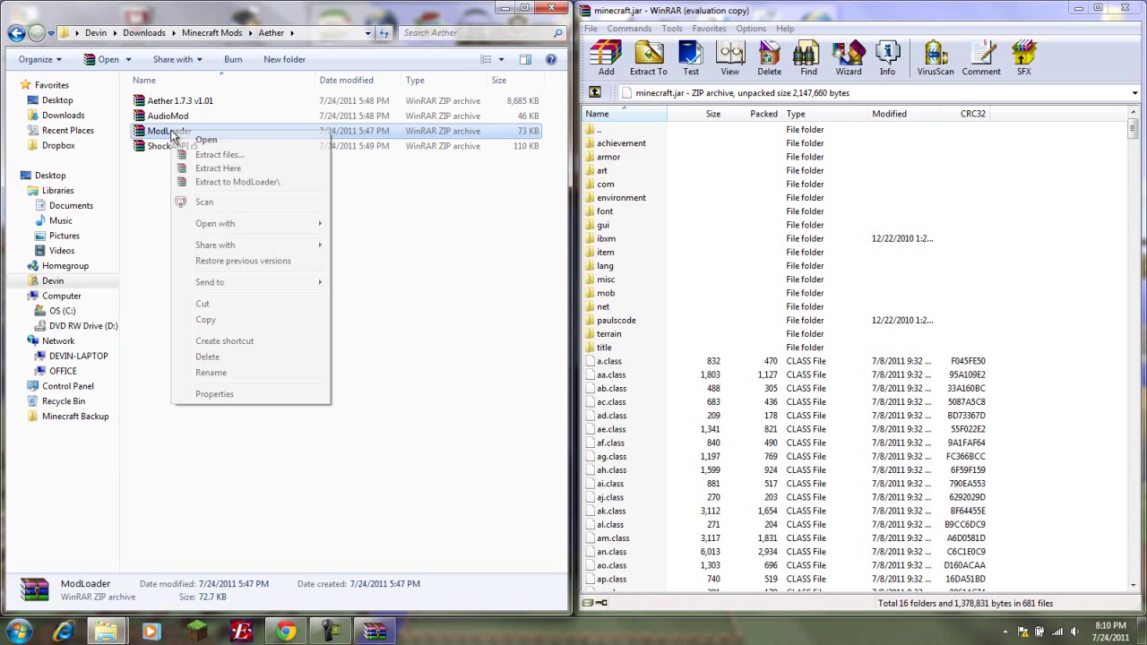
mouse_move(224, 224)
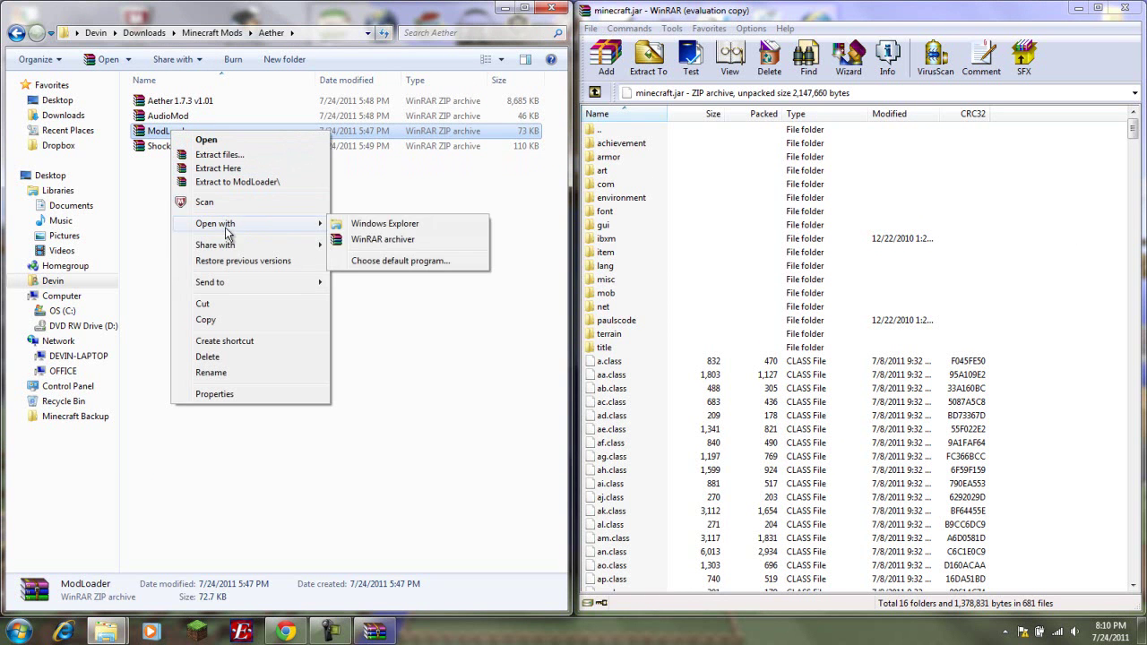
click(376, 237)
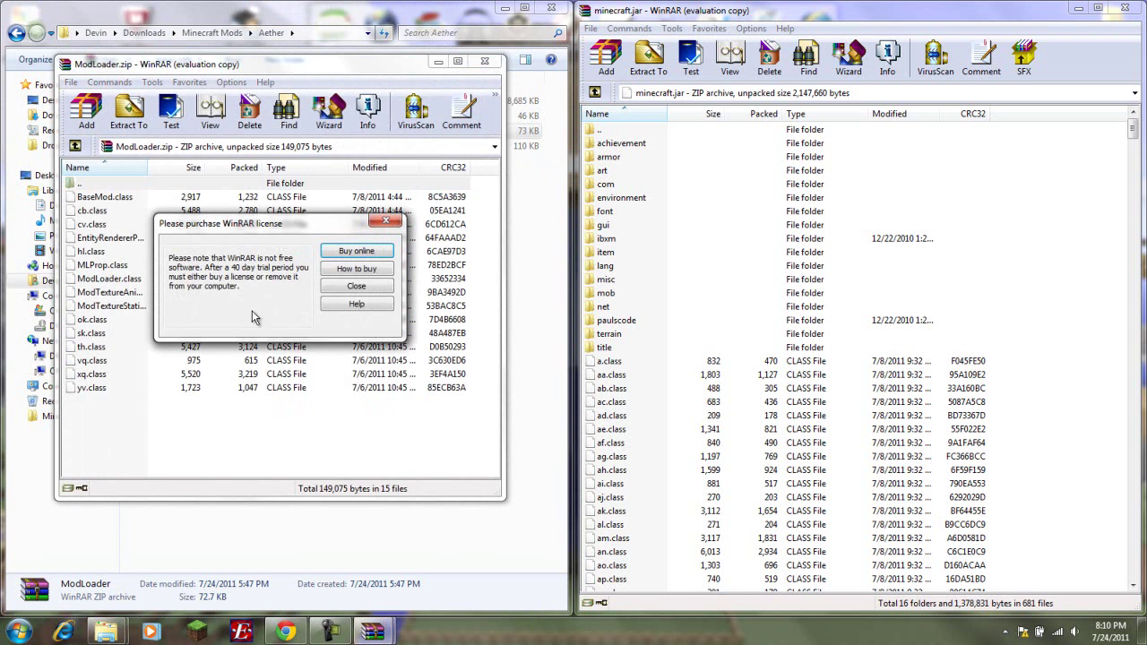
click(354, 287)
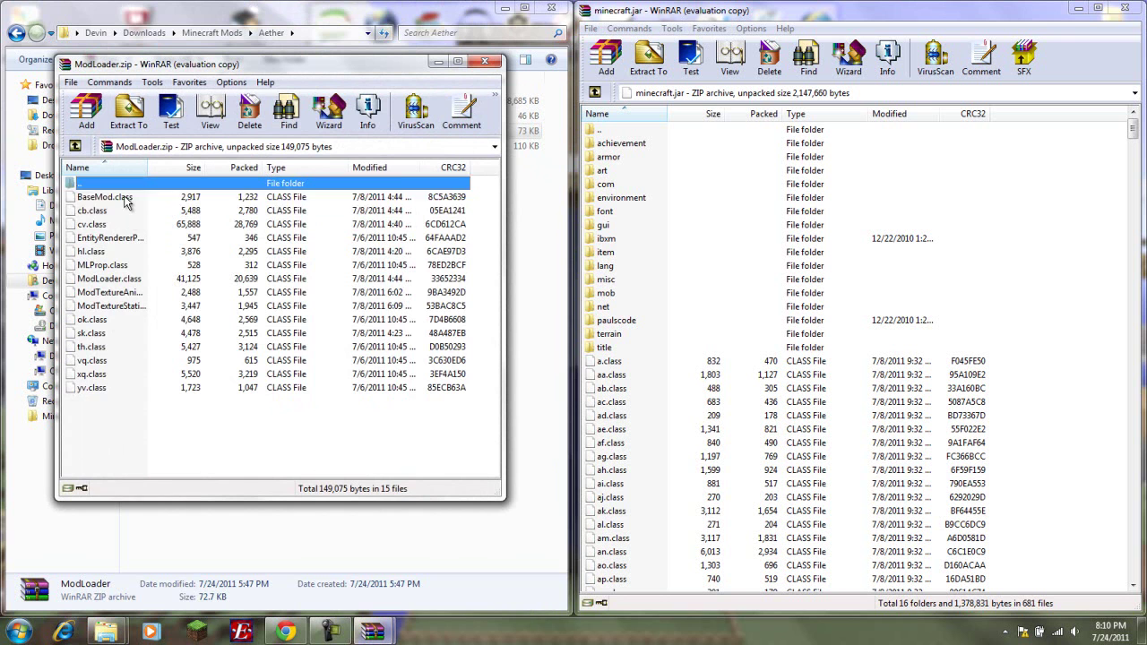
click(127, 197)
shift+click(95, 391)
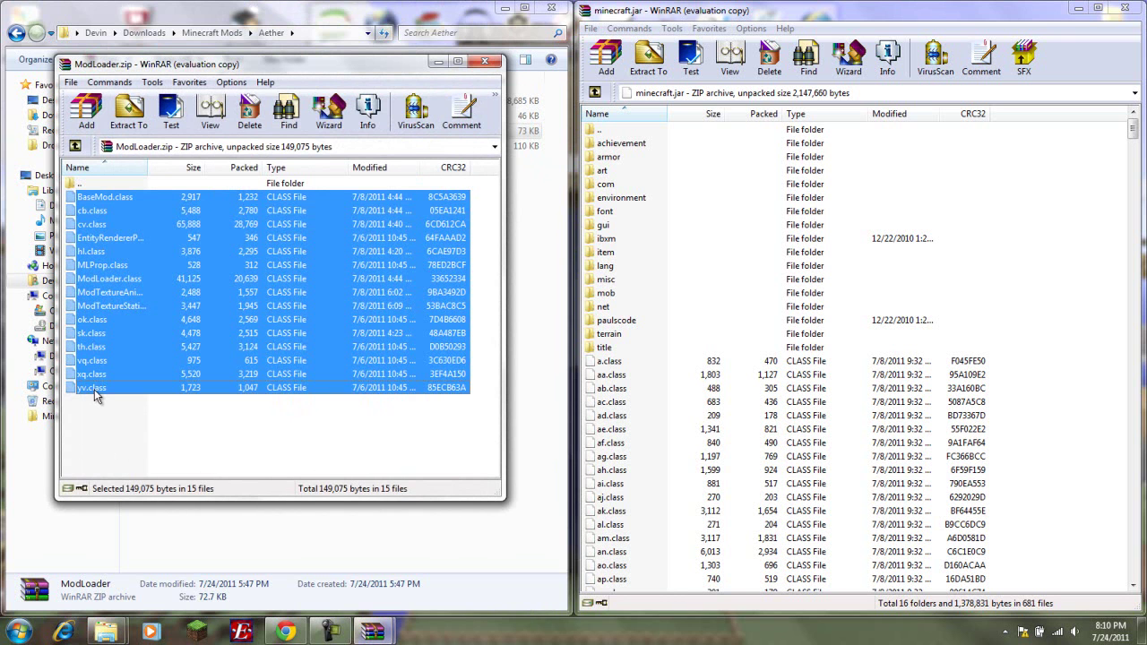
drag(101, 304, 694, 453)
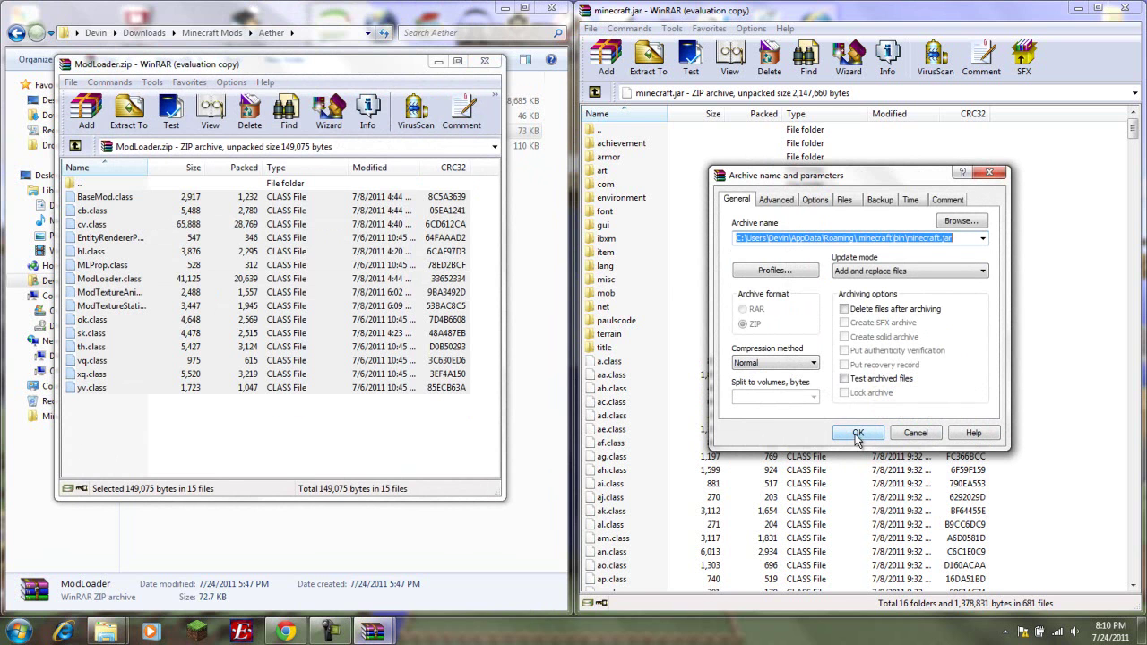
click(858, 434)
click(485, 61)
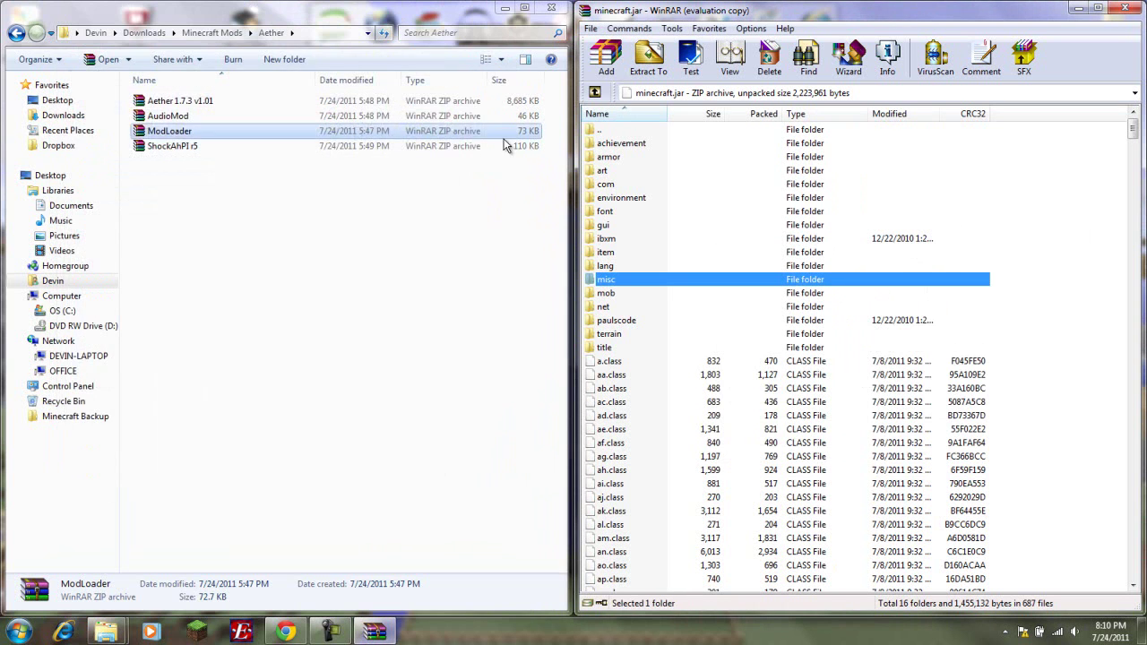
- Add the 32 class files from ShockAhPI r5's bin folder, ACPage.class onward, into minecraft.jar, then close it
double_click(200, 146)
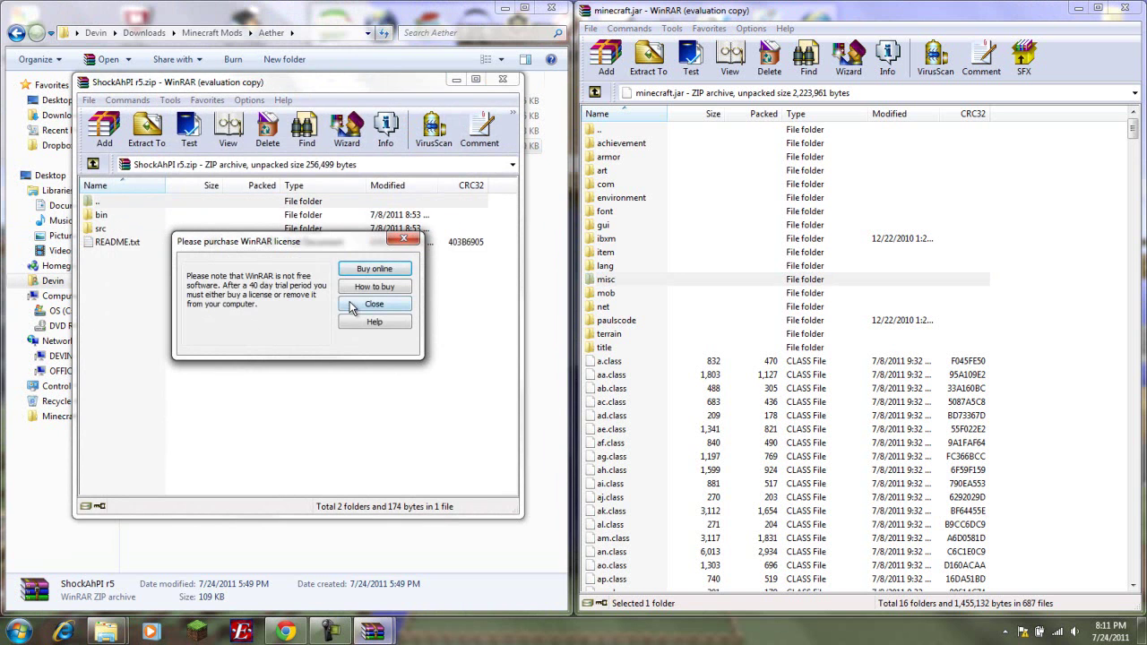
click(352, 307)
double_click(101, 217)
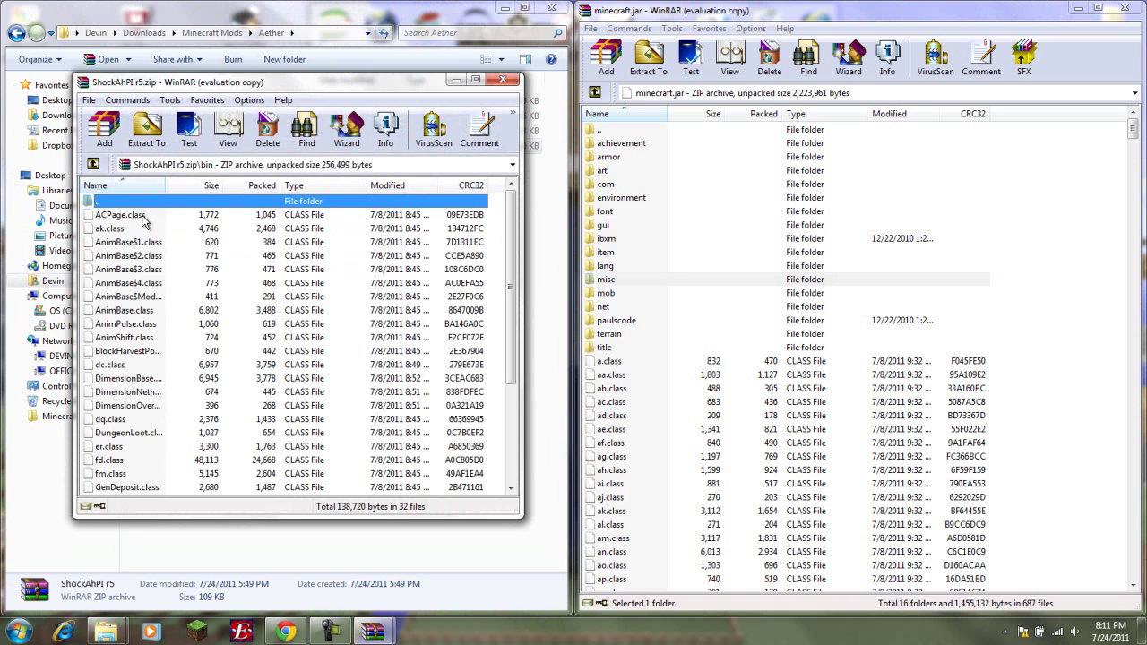
click(143, 220)
scroll(143, 225, down, 4)
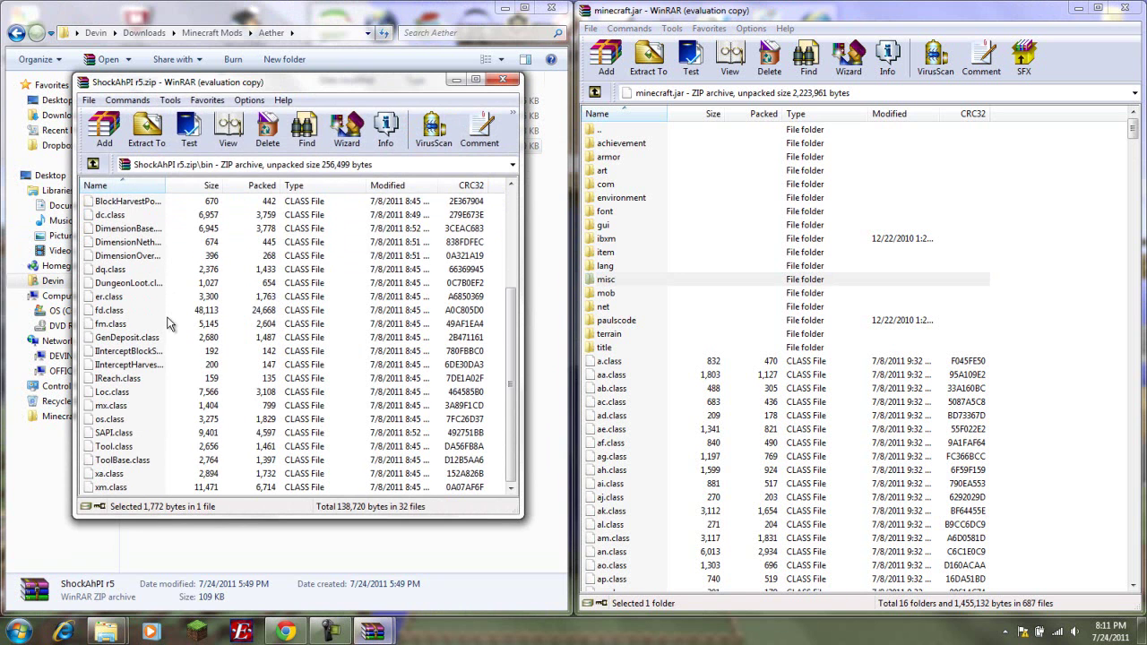
shift+click(120, 488)
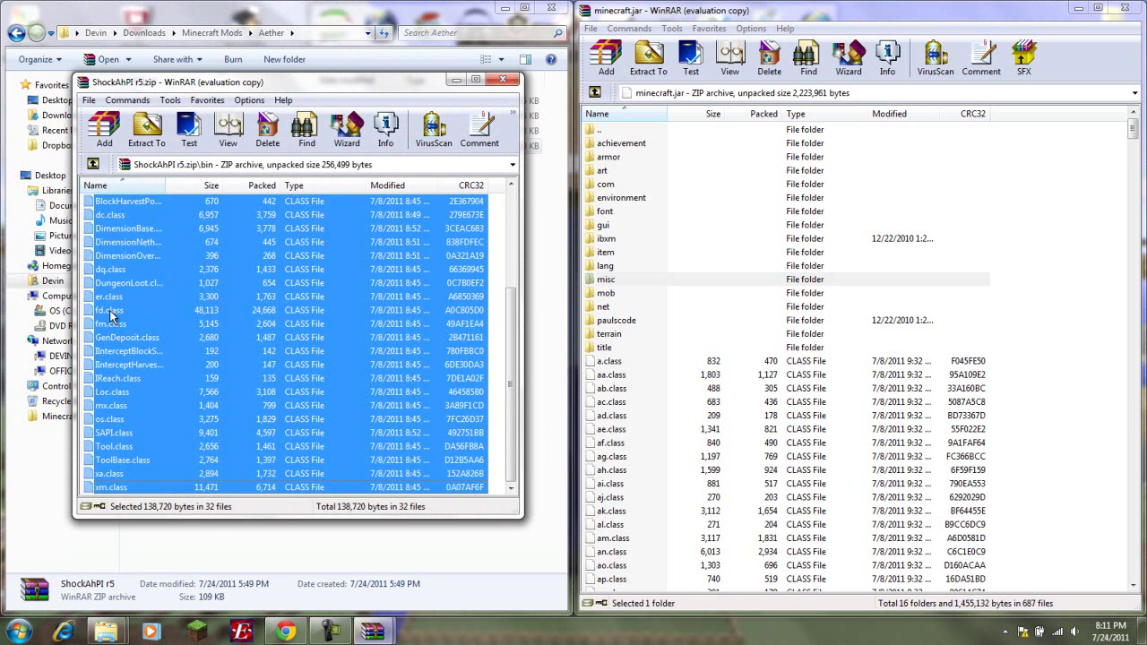
drag(111, 316, 660, 475)
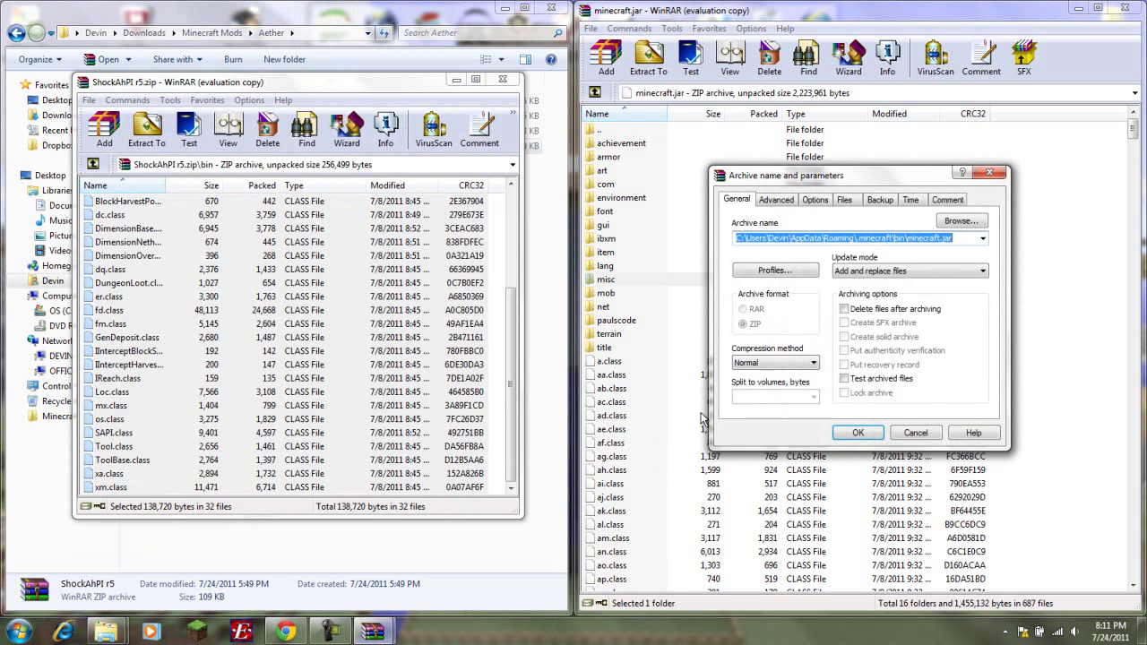
click(874, 437)
click(503, 79)
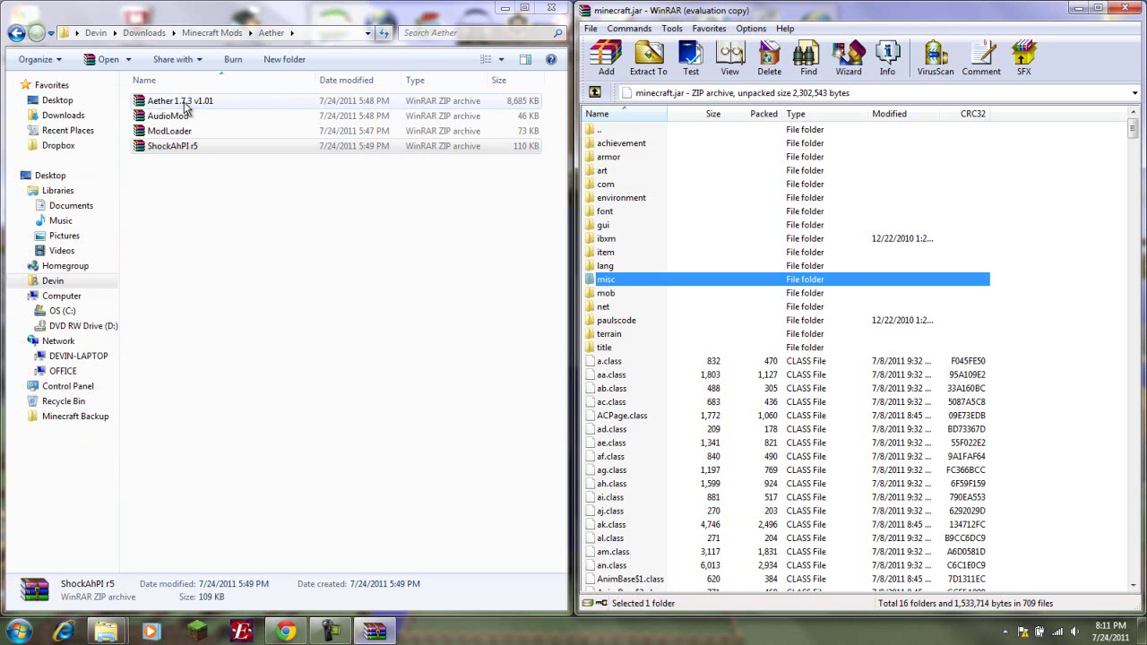
- Open Aether 1.7.3 v1.01 and copy everything in its Jar folder into minecraft.jar
double_click(188, 101)
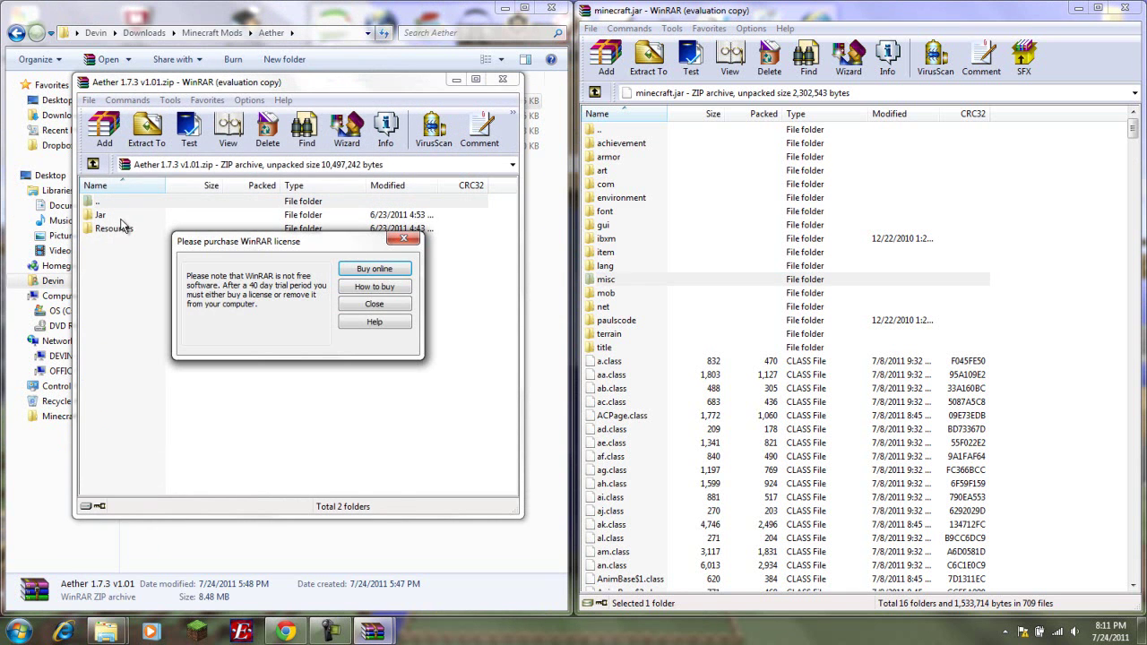
click(374, 304)
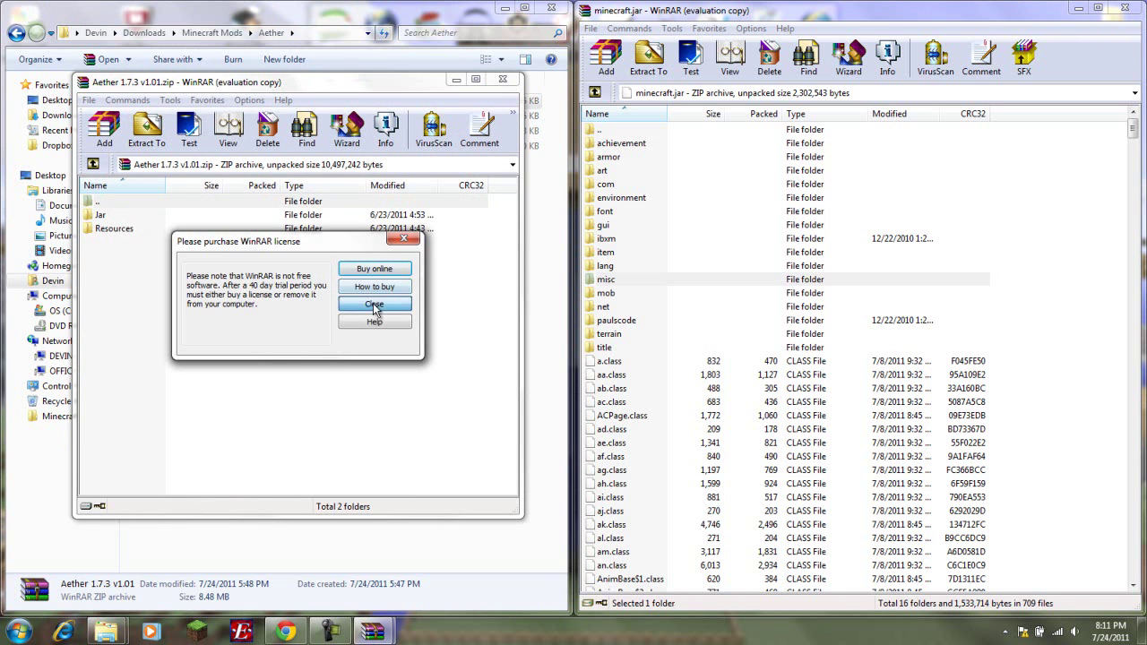
double_click(122, 217)
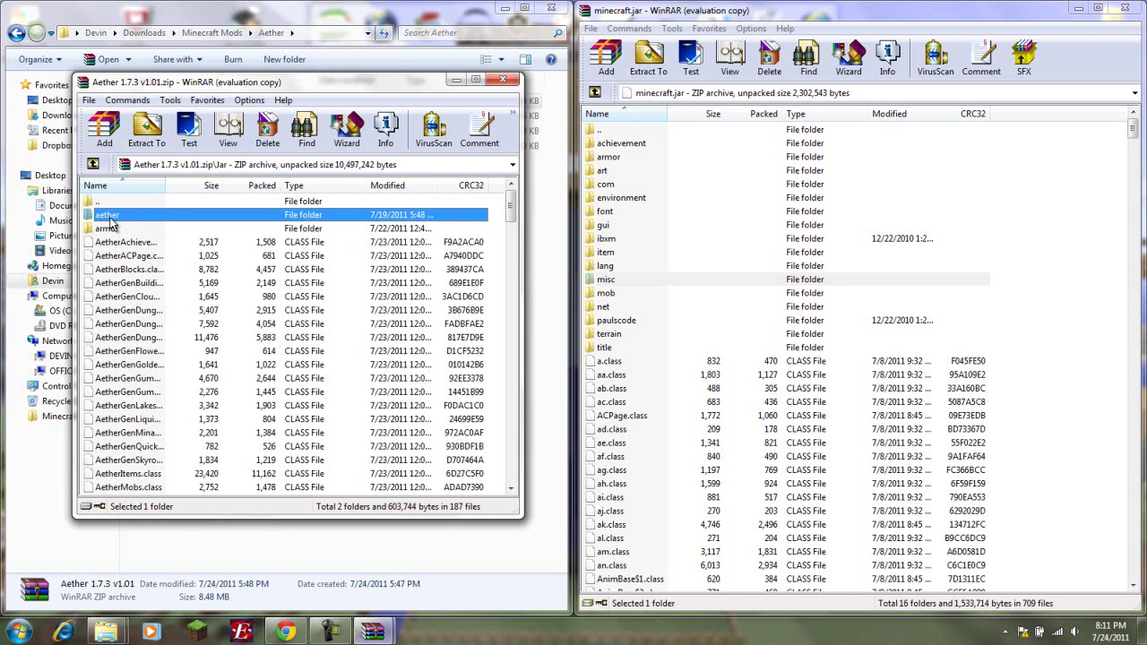
scroll(127, 227, down, 20)
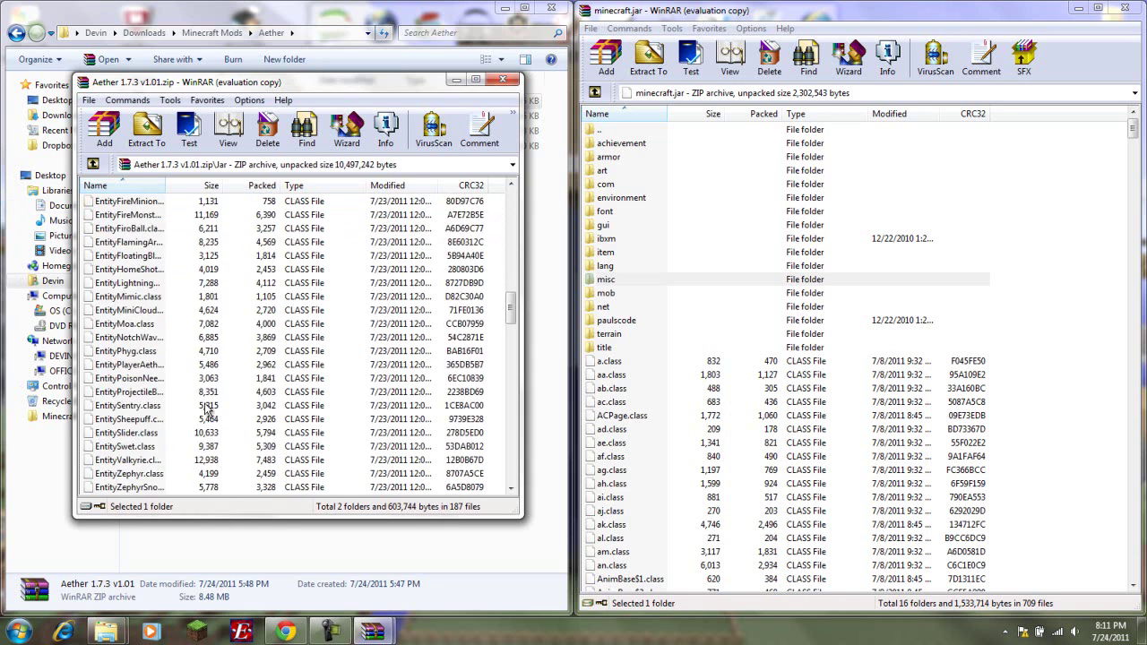
scroll(166, 487, down, 20)
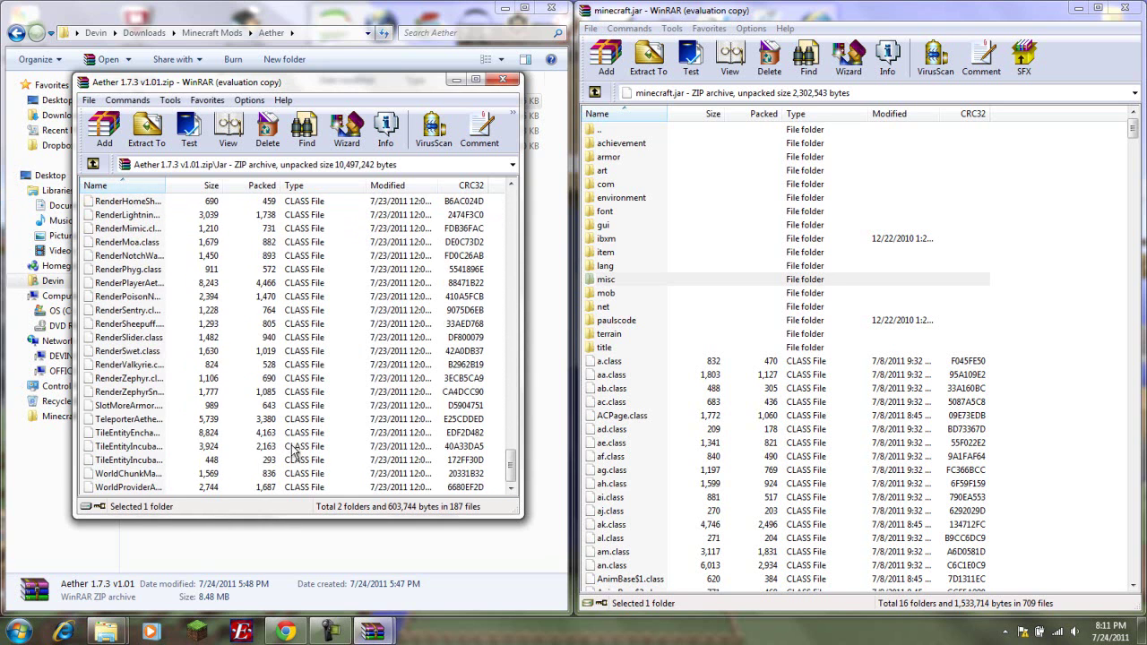
click(165, 486)
key(ctrl+a)
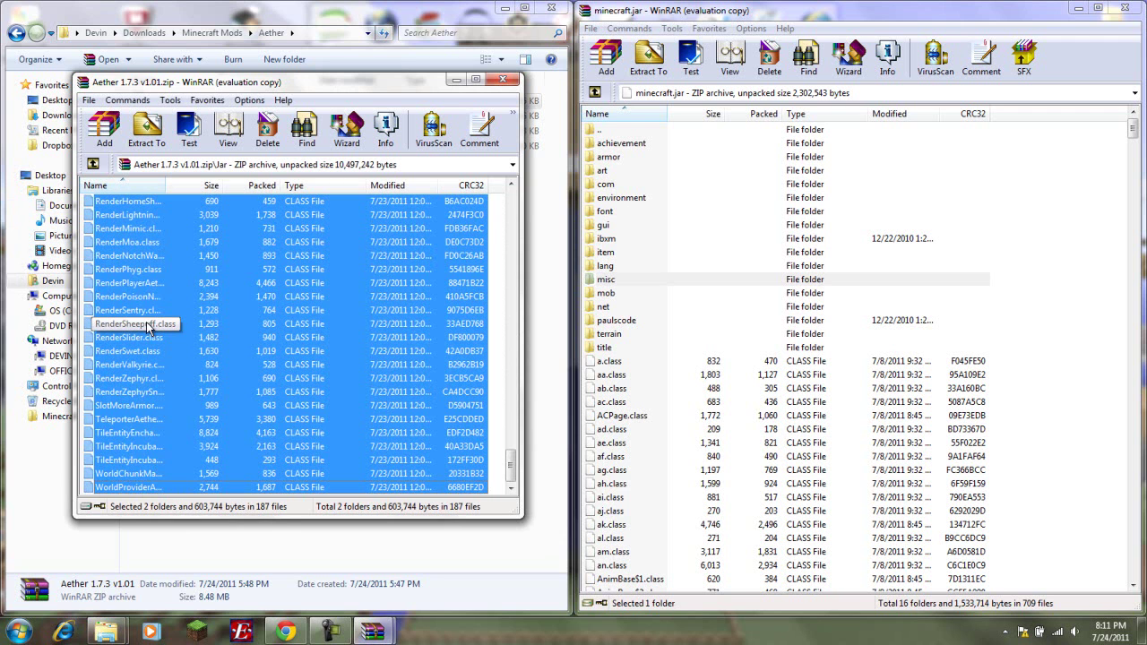
drag(140, 328, 753, 488)
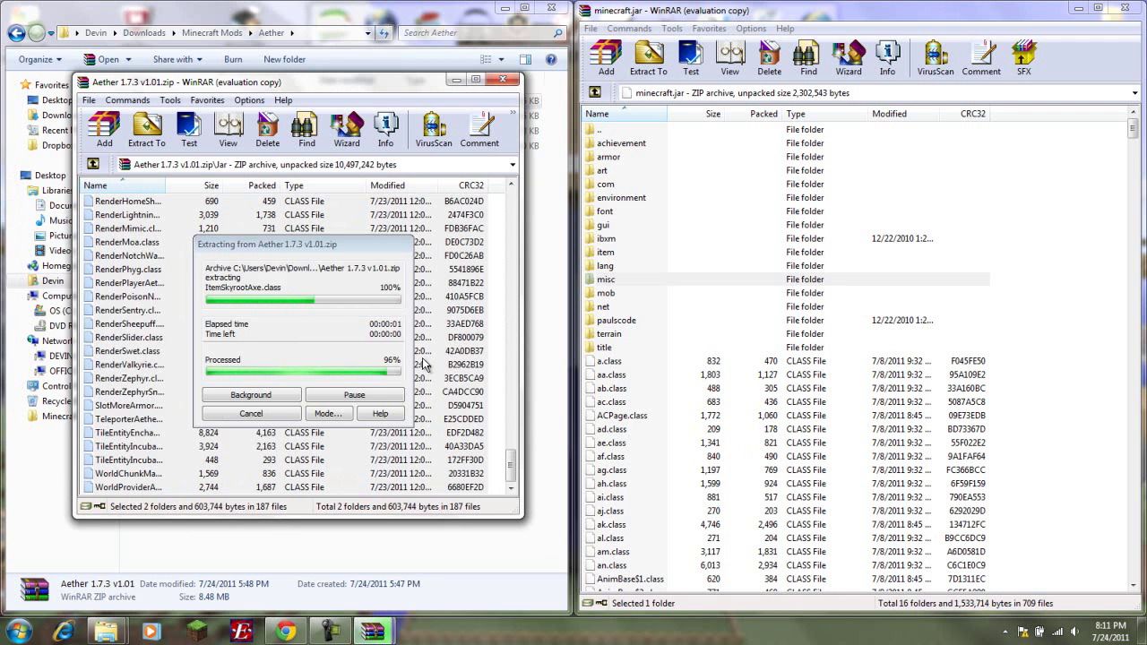
click(859, 434)
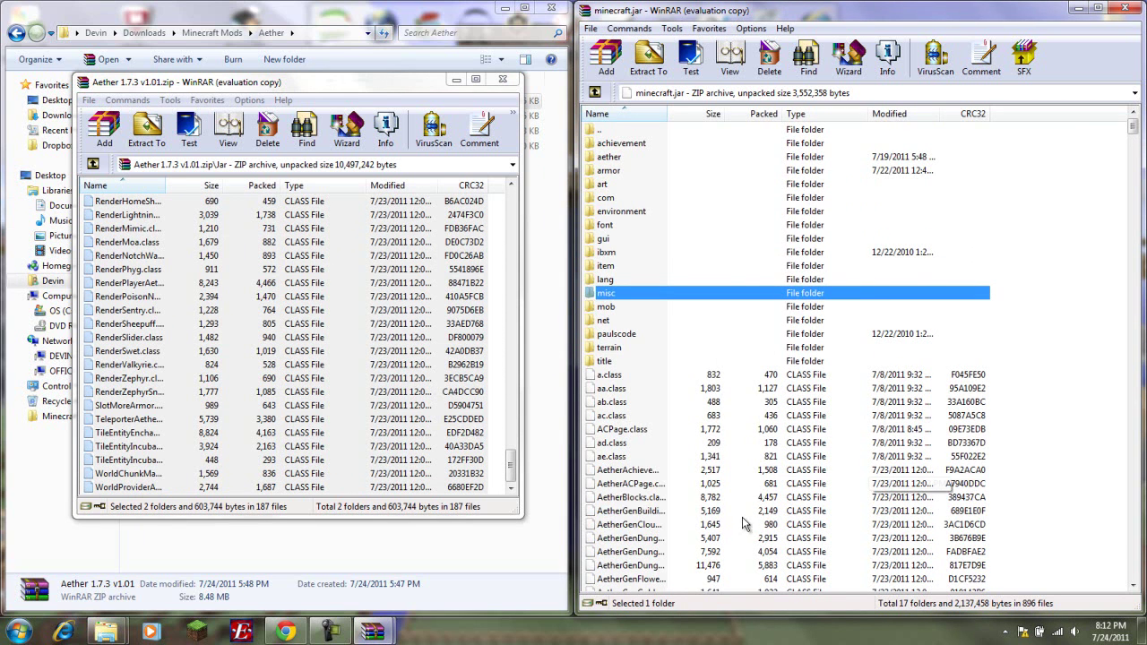
- Scroll through minecraft.jar's file list to review the newly added Aether class files
key(w)
scroll(763, 505, up, 20)
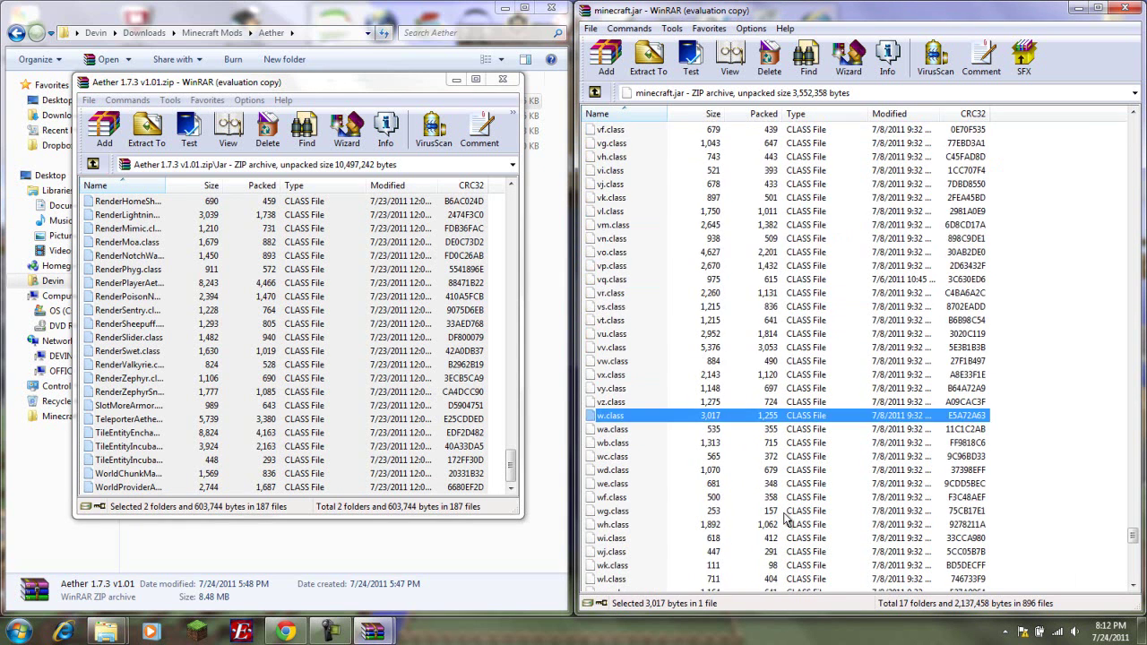
scroll(763, 506, up, 20)
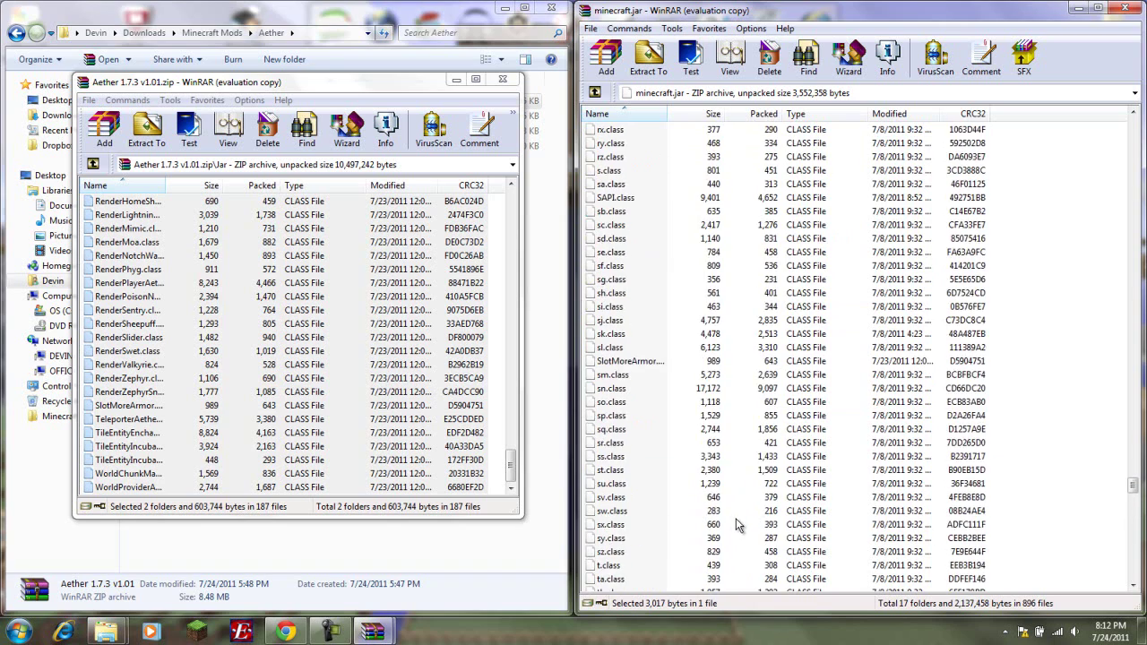
scroll(756, 520, up, 12)
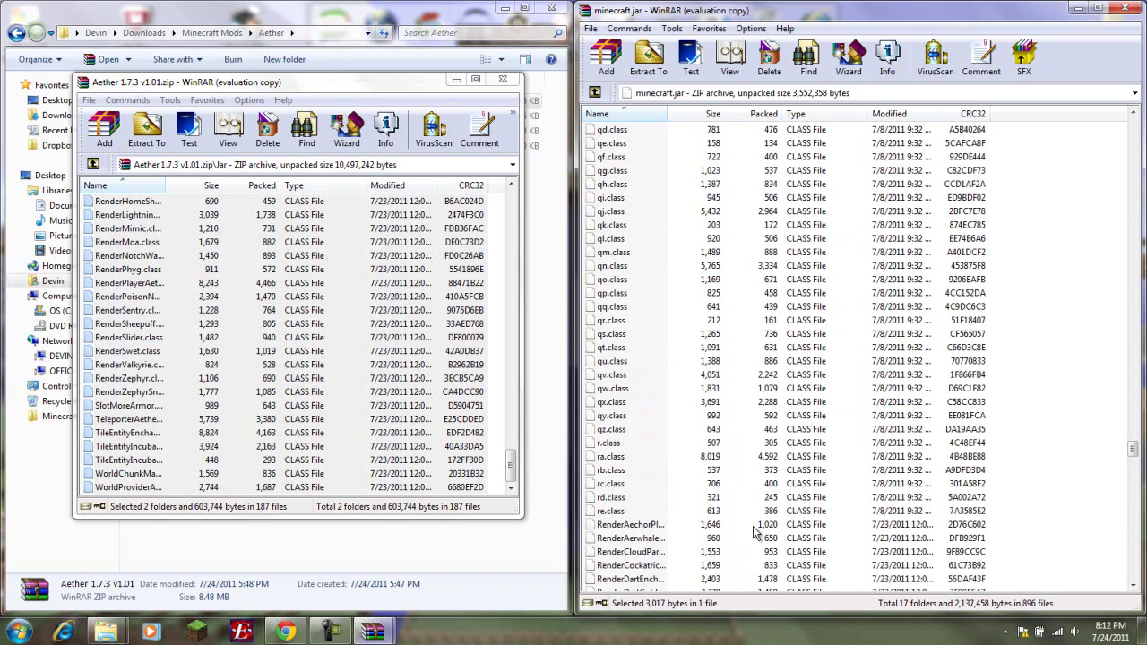
drag(1137, 455, 1140, 93)
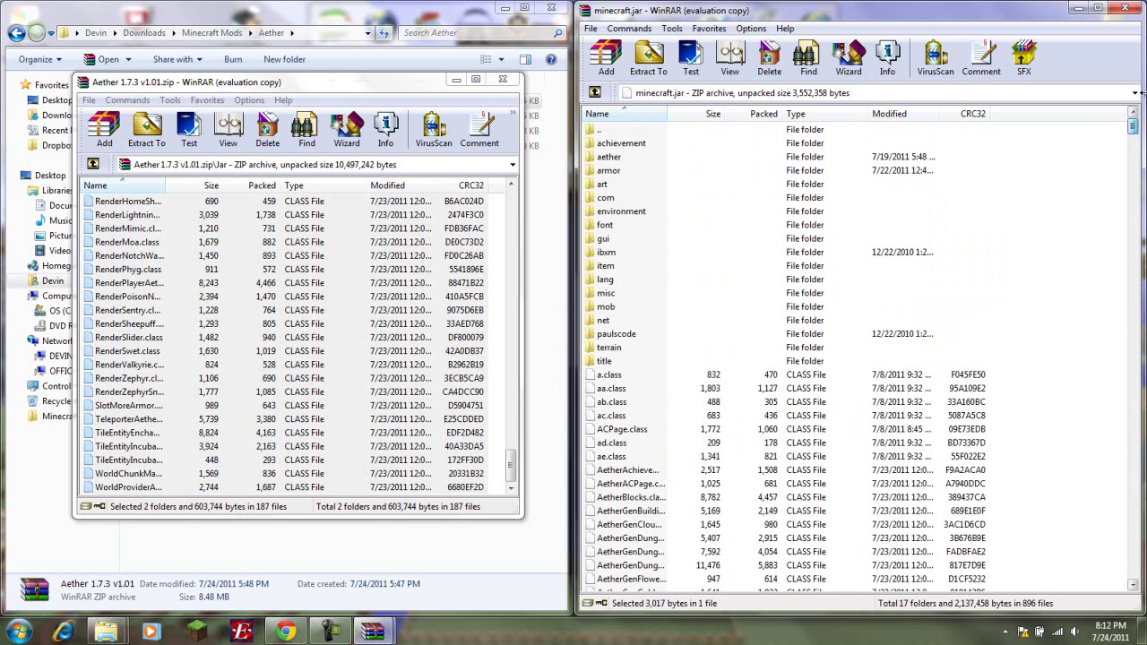
- Close minecraft.jar and return the Aether archive from Jar to its top level
click(1126, 11)
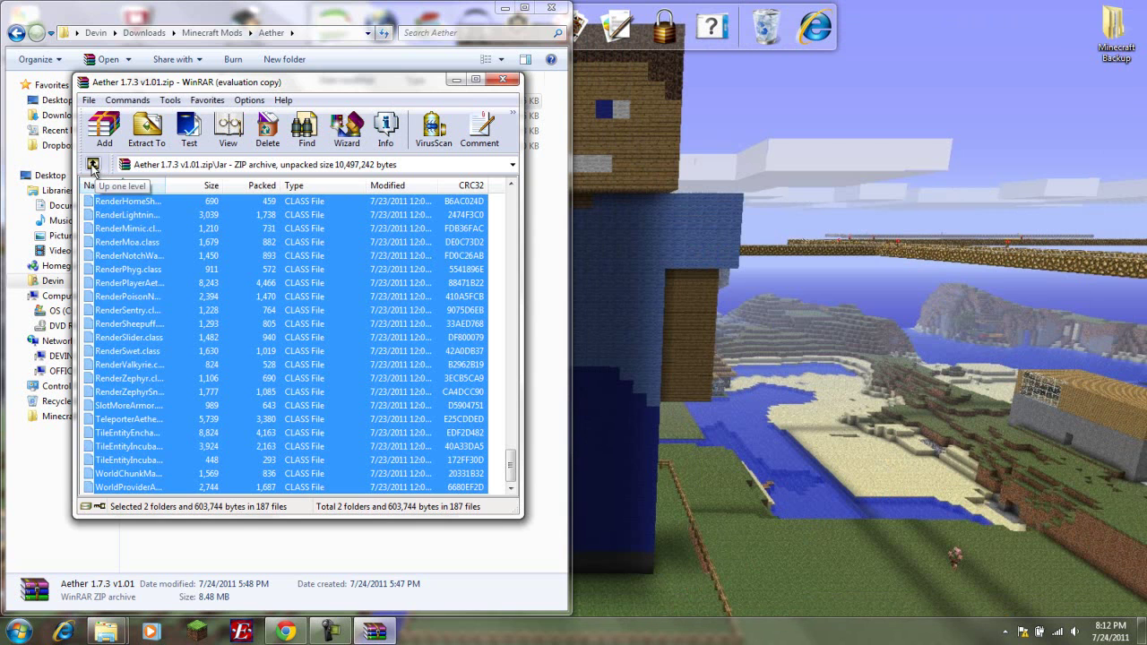
click(92, 166)
click(167, 313)
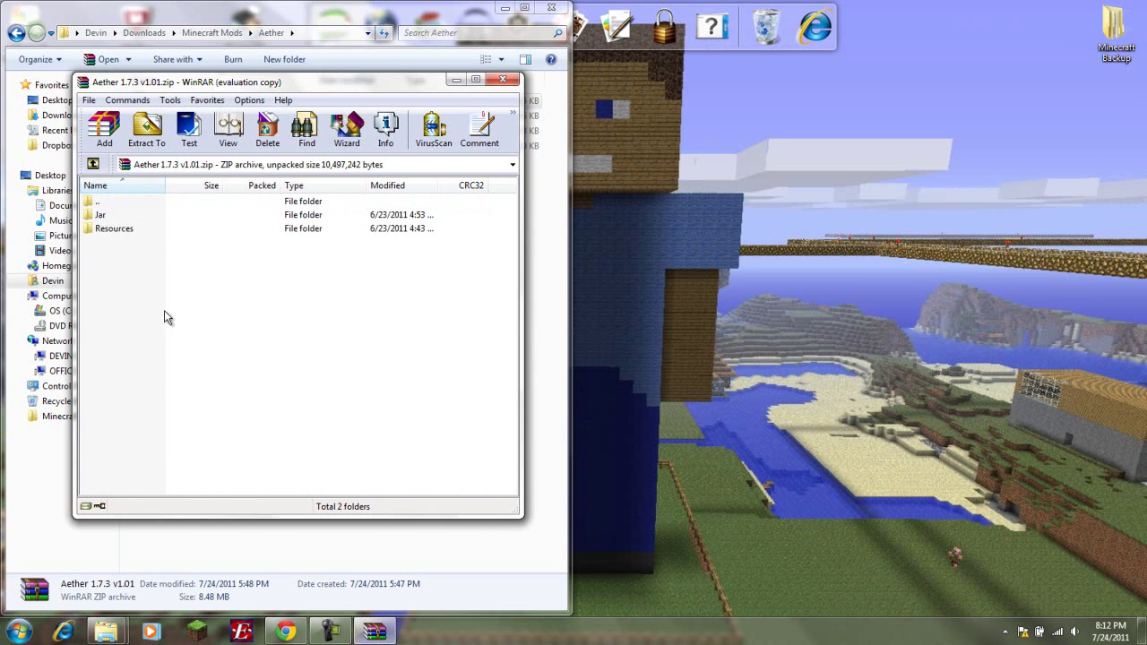
- Bring Explorer back, go from bin to the .minecraft resources folder, and place it beside WinRAR
click(505, 9)
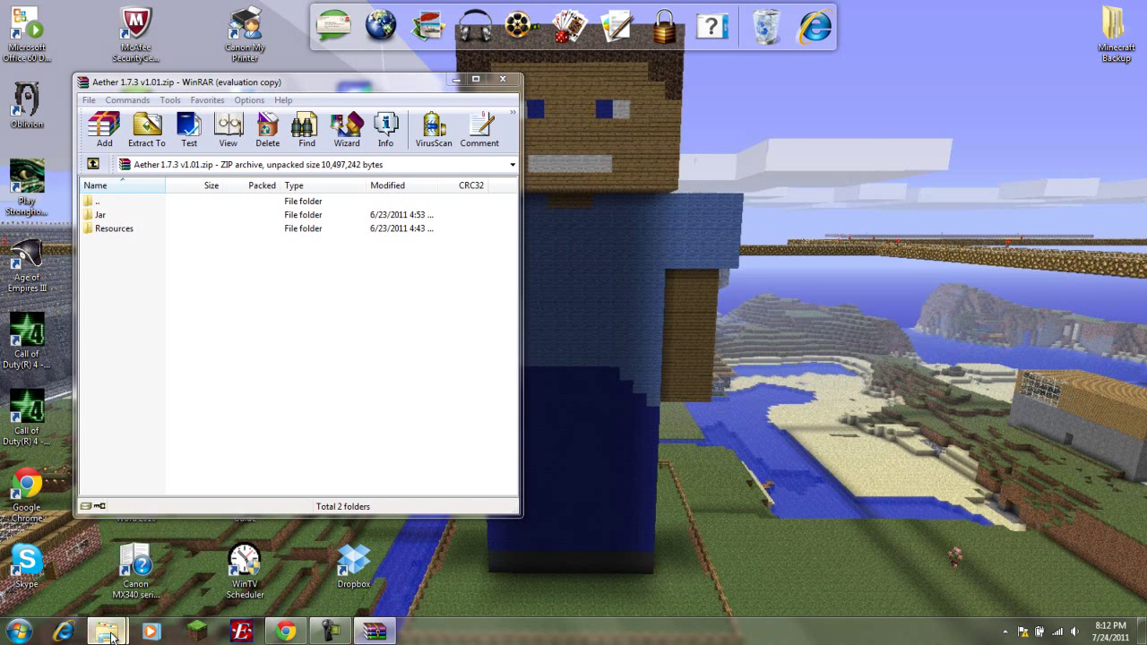
mouse_move(106, 632)
click(222, 578)
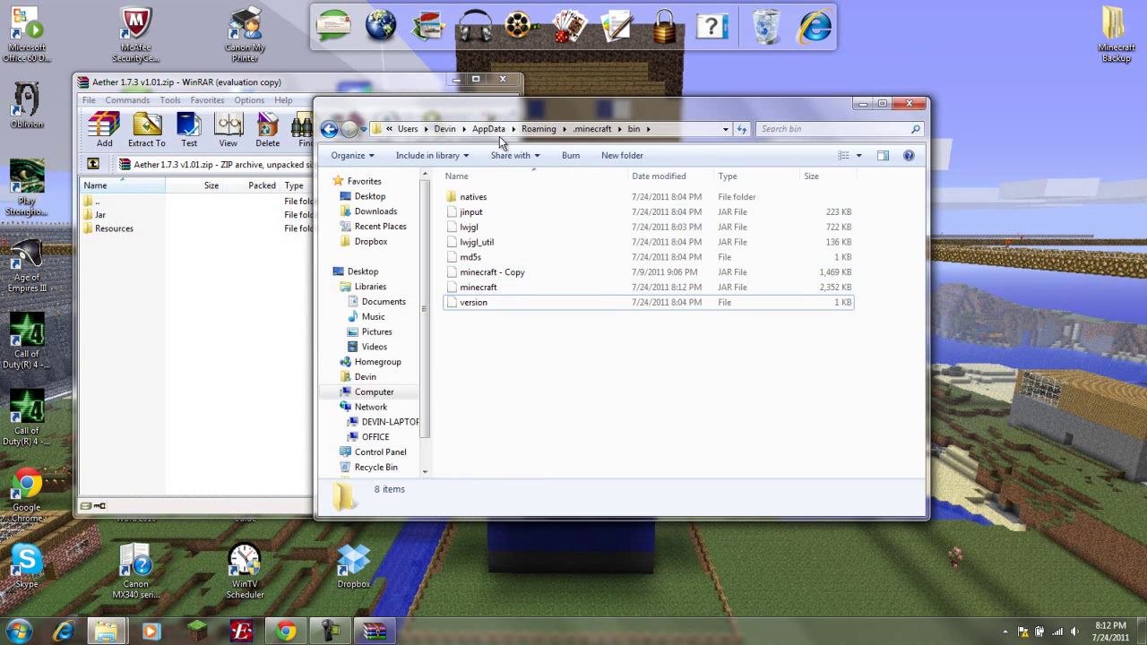
click(328, 129)
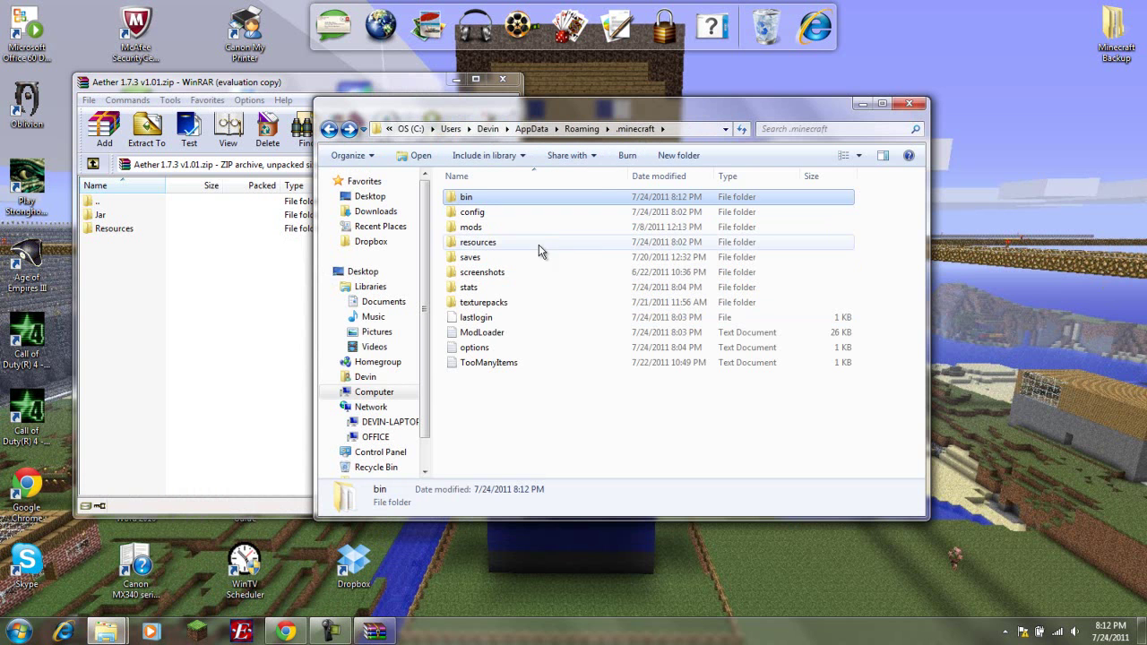
double_click(489, 246)
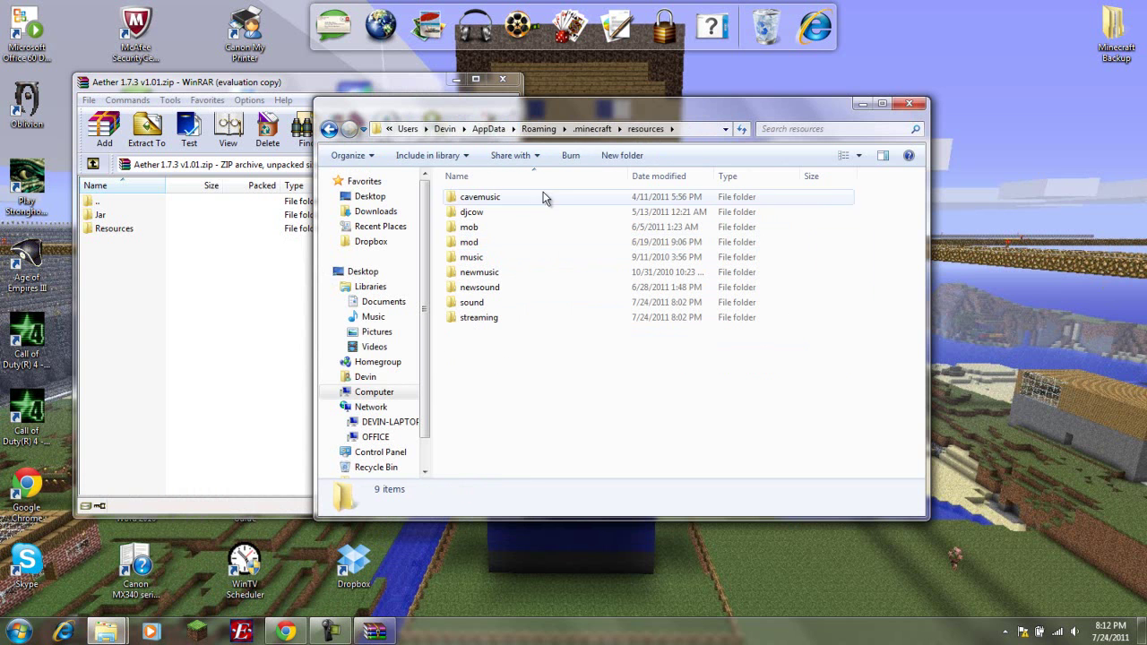
drag(628, 104, 833, 94)
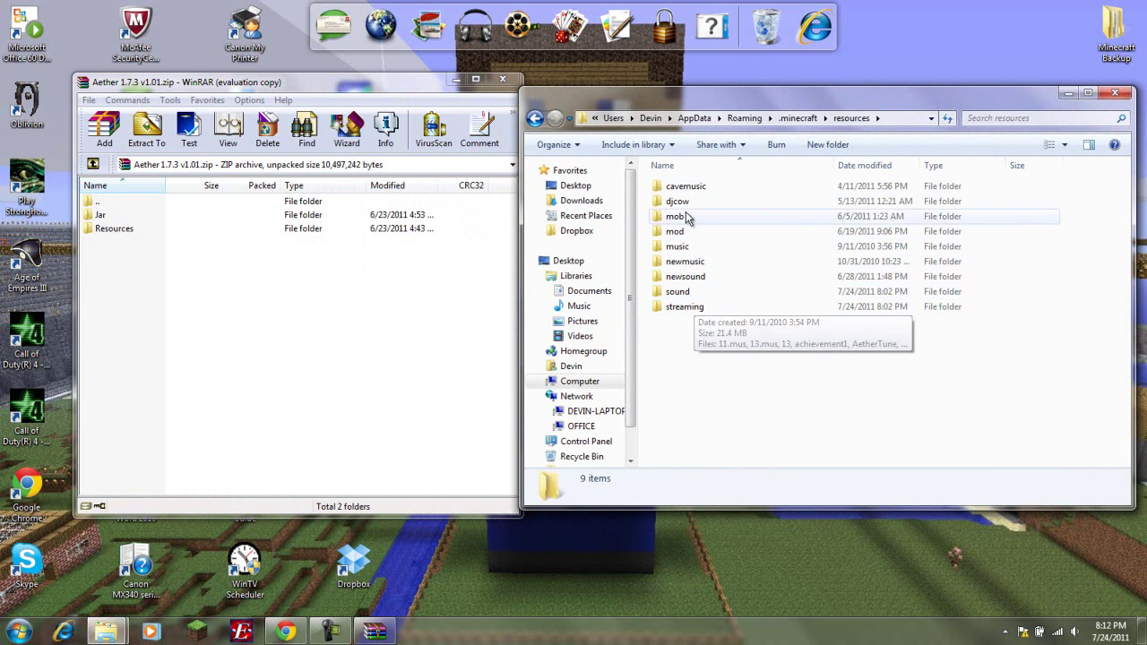
- Drag the archive's six Resources\mod folders, cavemusic through streaming, into .minecraft resources
double_click(126, 230)
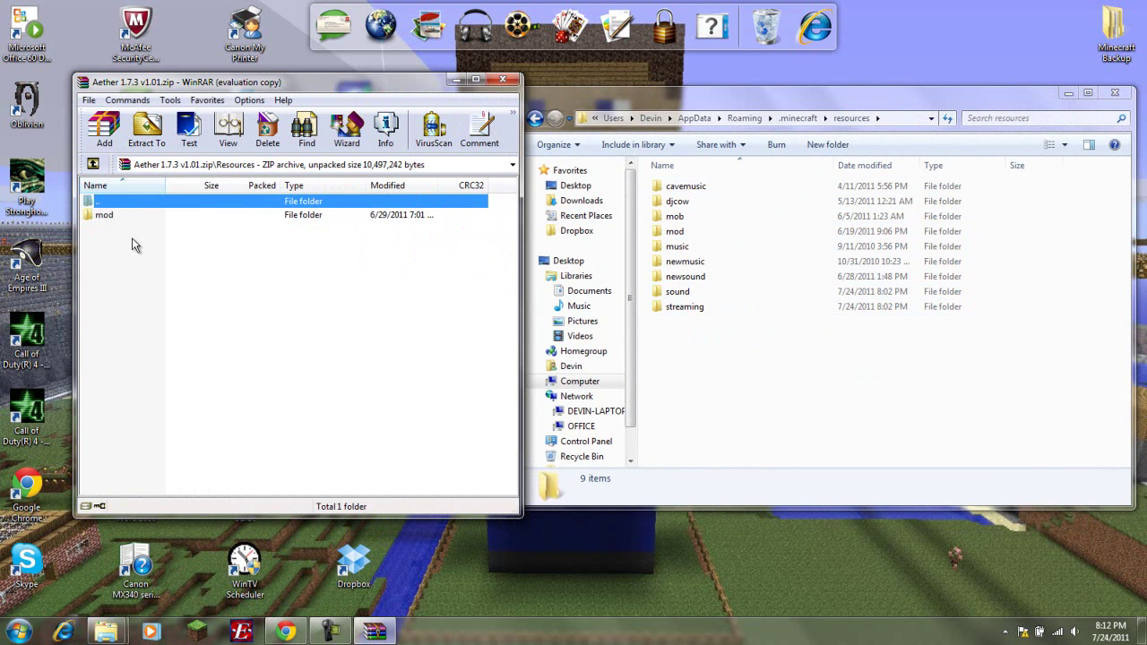
double_click(129, 219)
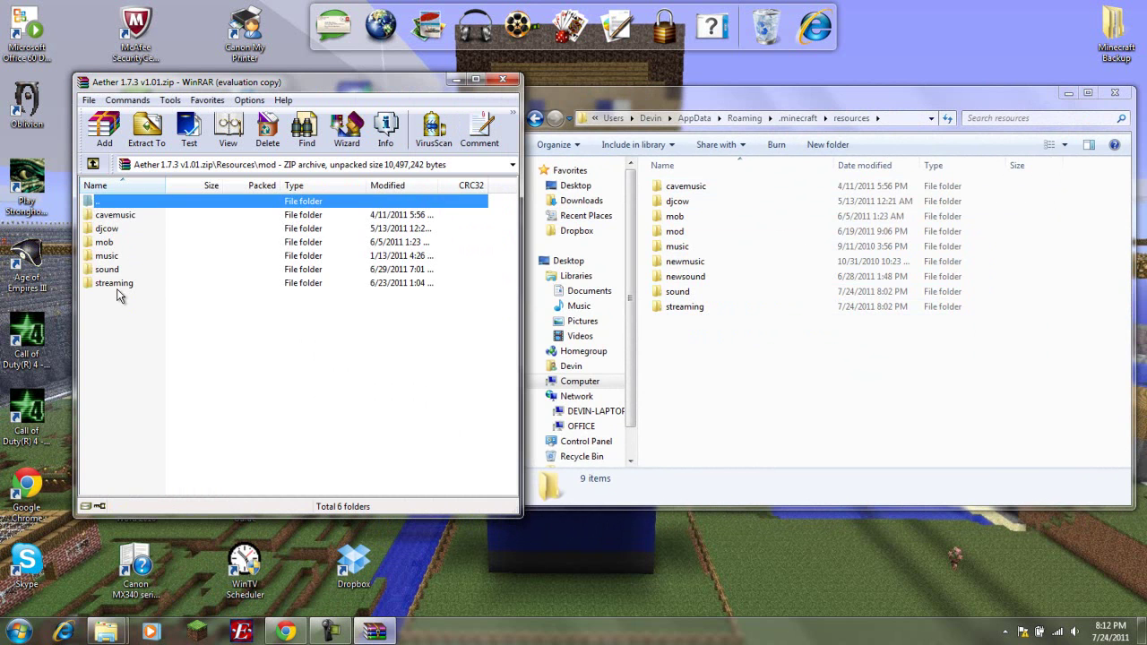
drag(113, 301, 118, 212)
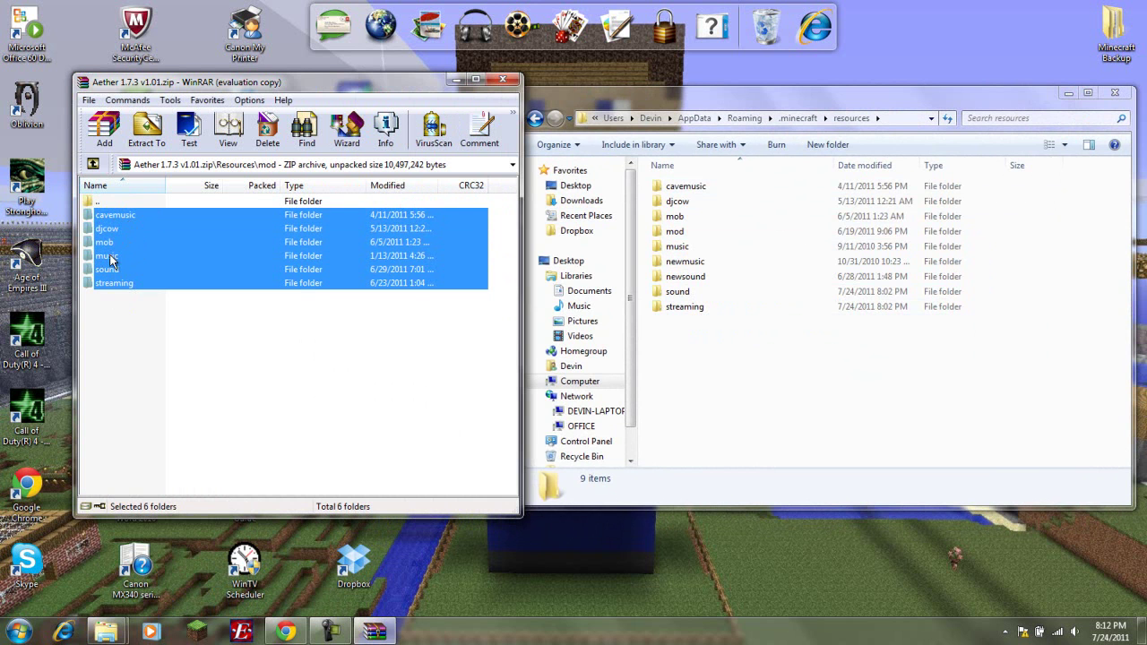
drag(109, 260, 753, 383)
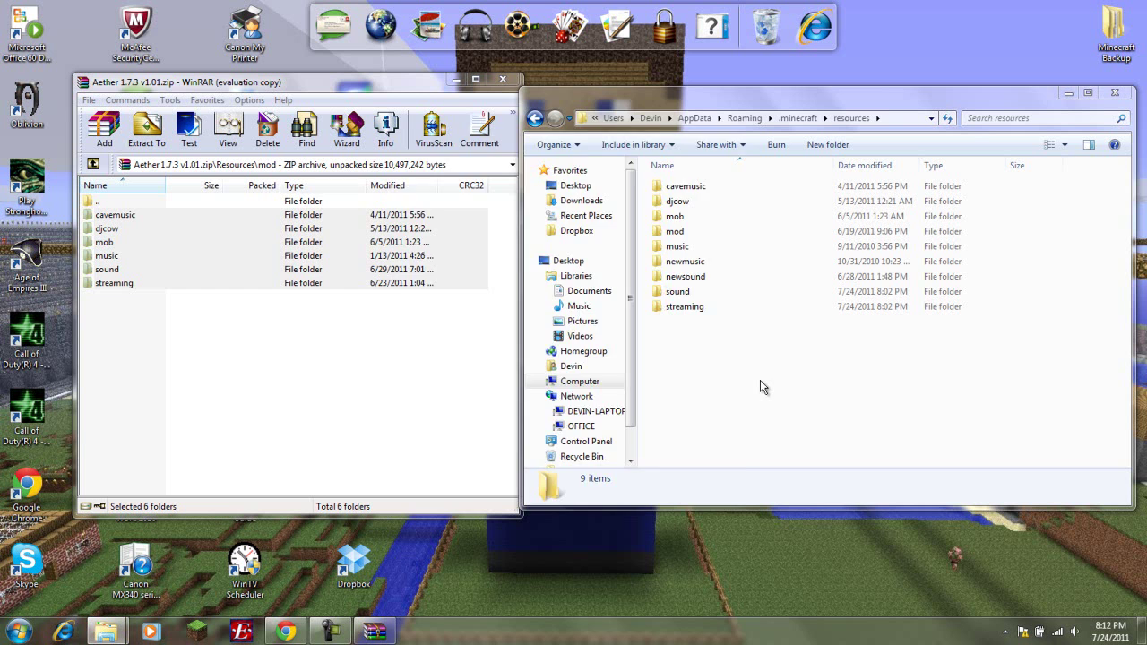
- Approve merging every duplicate folder, including cavemusic, djcow, mob, music, sound, streaming, aerwhale and zephyr
click(557, 450)
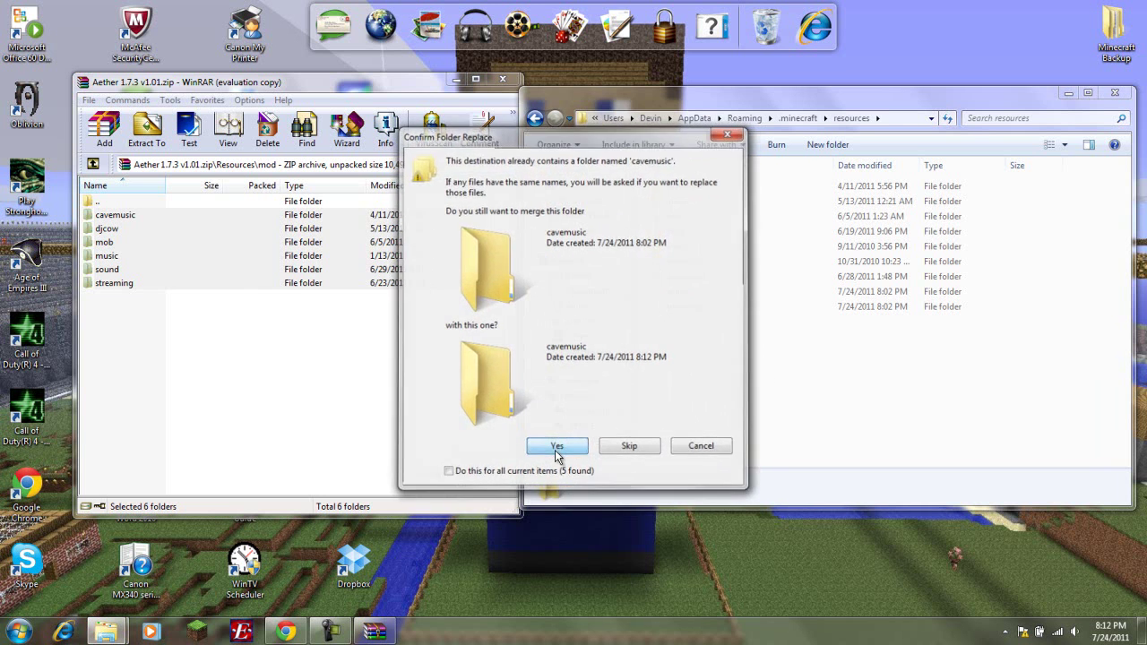
click(557, 450)
click(556, 449)
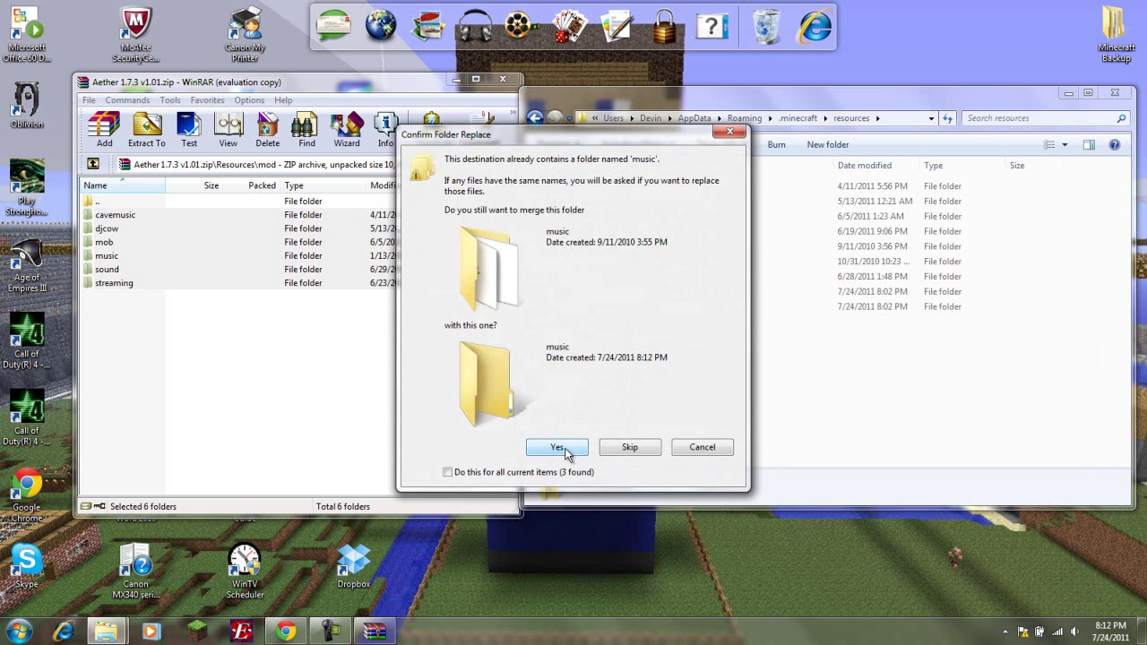
click(557, 448)
click(557, 448)
click(557, 448)
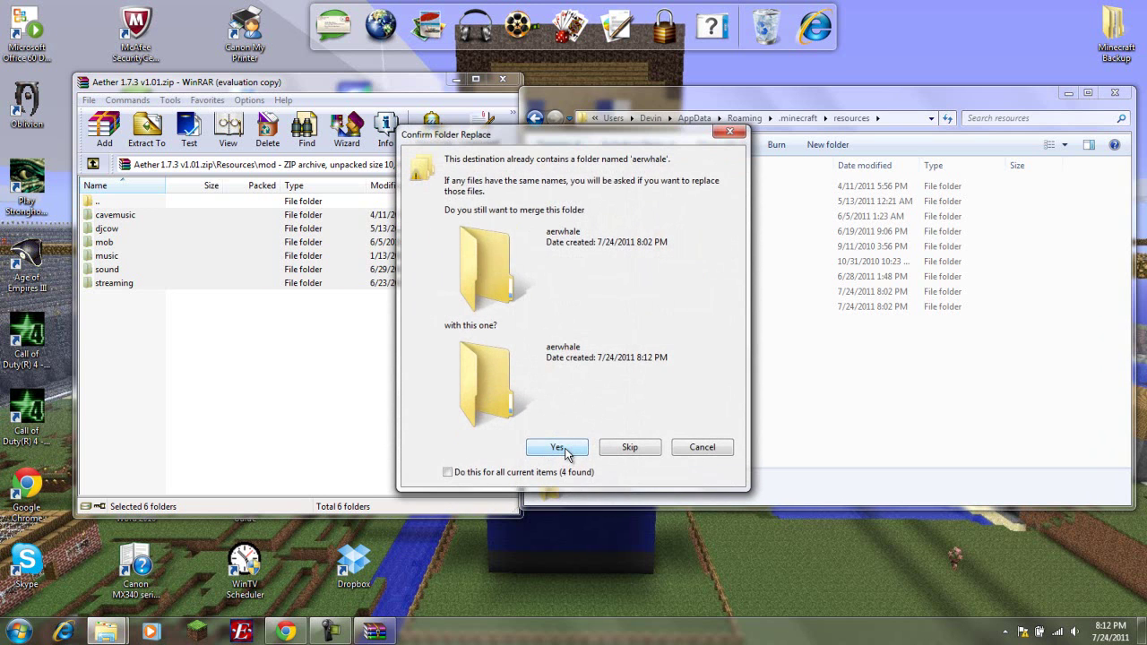
click(557, 448)
click(557, 448)
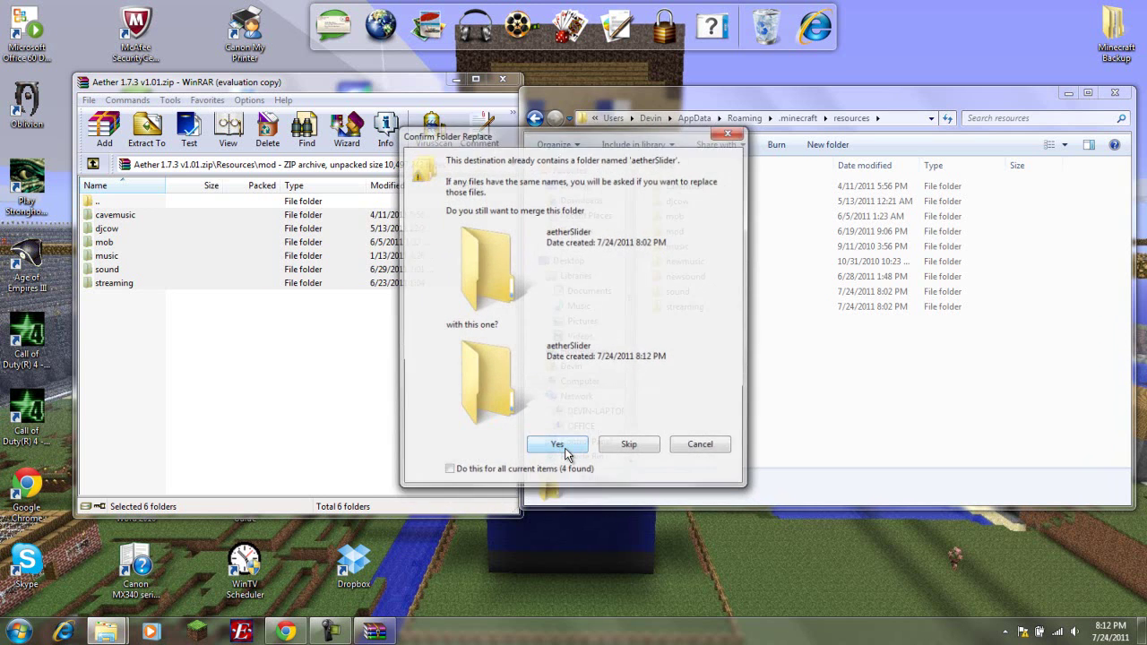
click(558, 448)
click(564, 455)
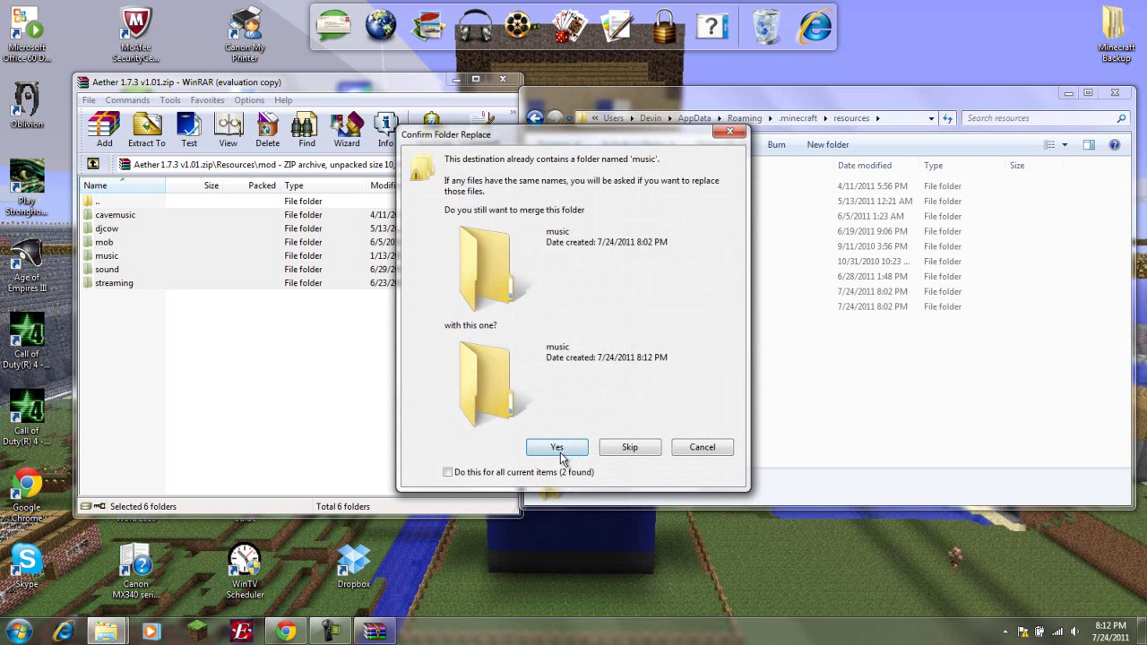
click(556, 450)
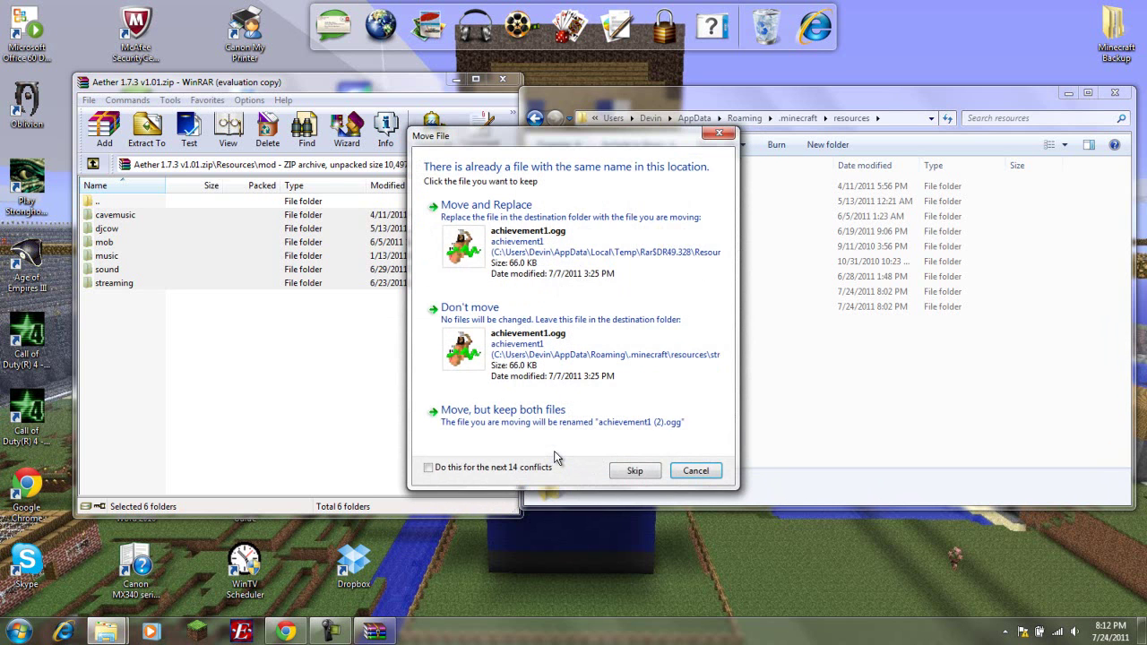
- Replace all conflicting files, starting with achievement1.ogg, for every remaining conflict
click(582, 237)
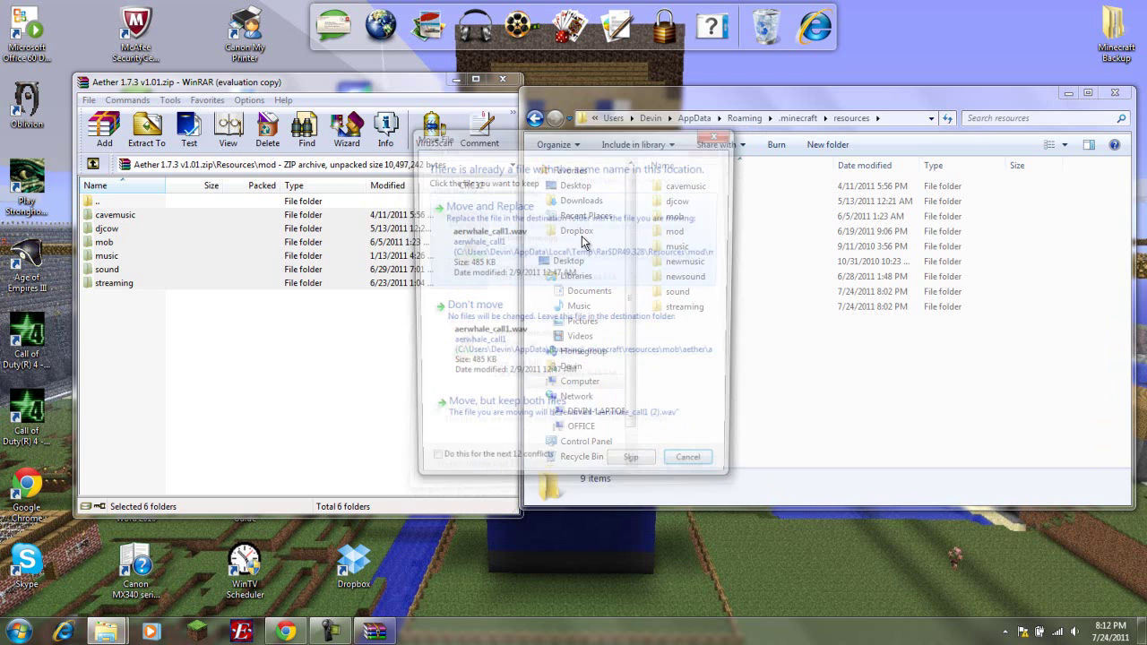
click(587, 240)
click(429, 467)
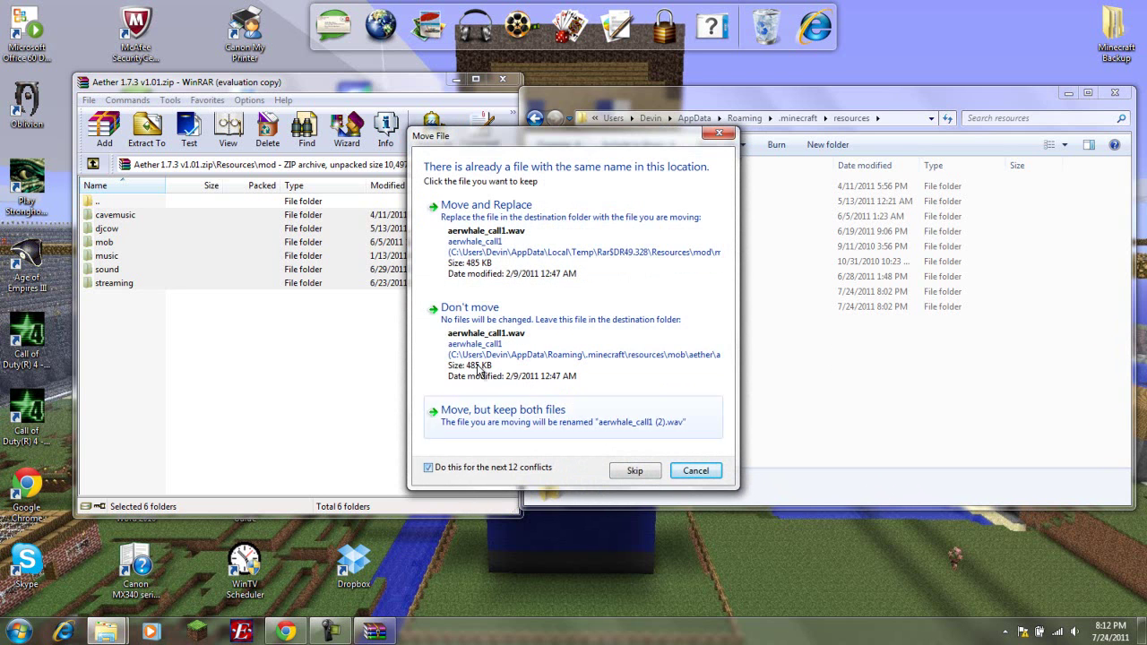
click(556, 257)
click(743, 410)
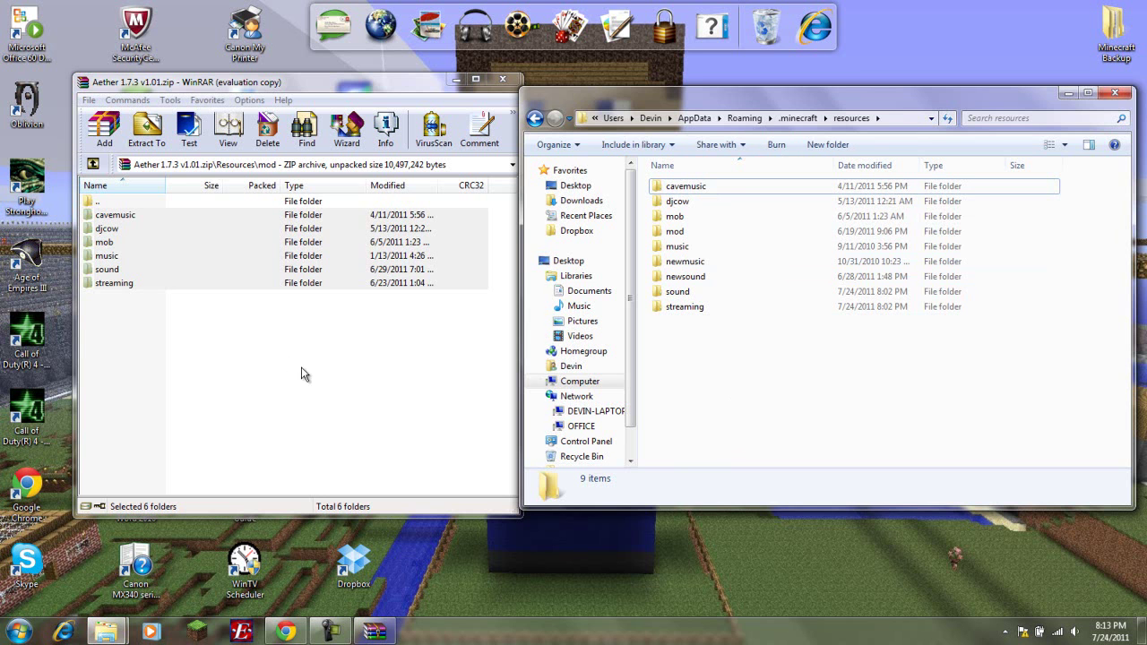
- Close WinRAR and Explorer, launch Minecraft (2) from the desktop, allow it to run, and log in
click(499, 82)
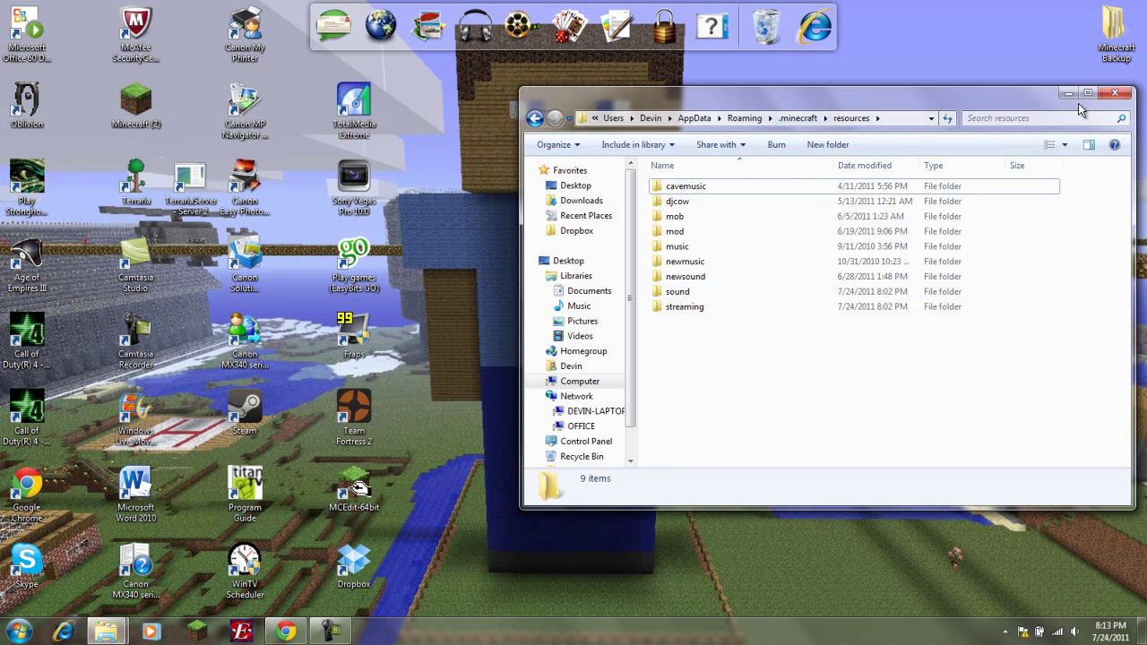
click(1116, 94)
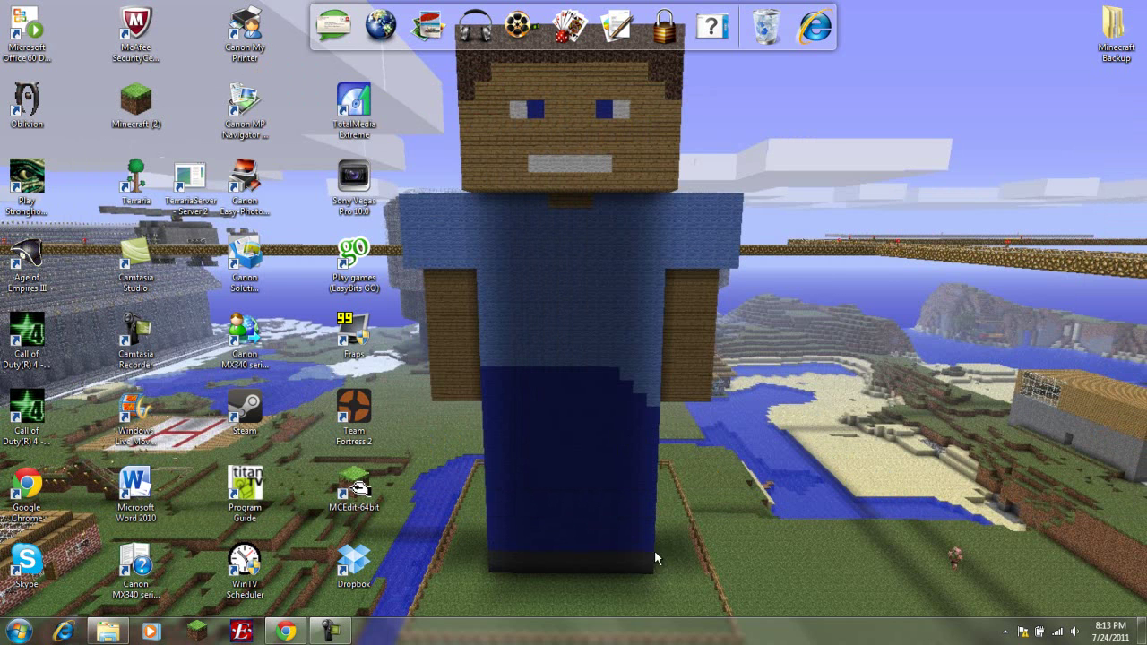
double_click(165, 116)
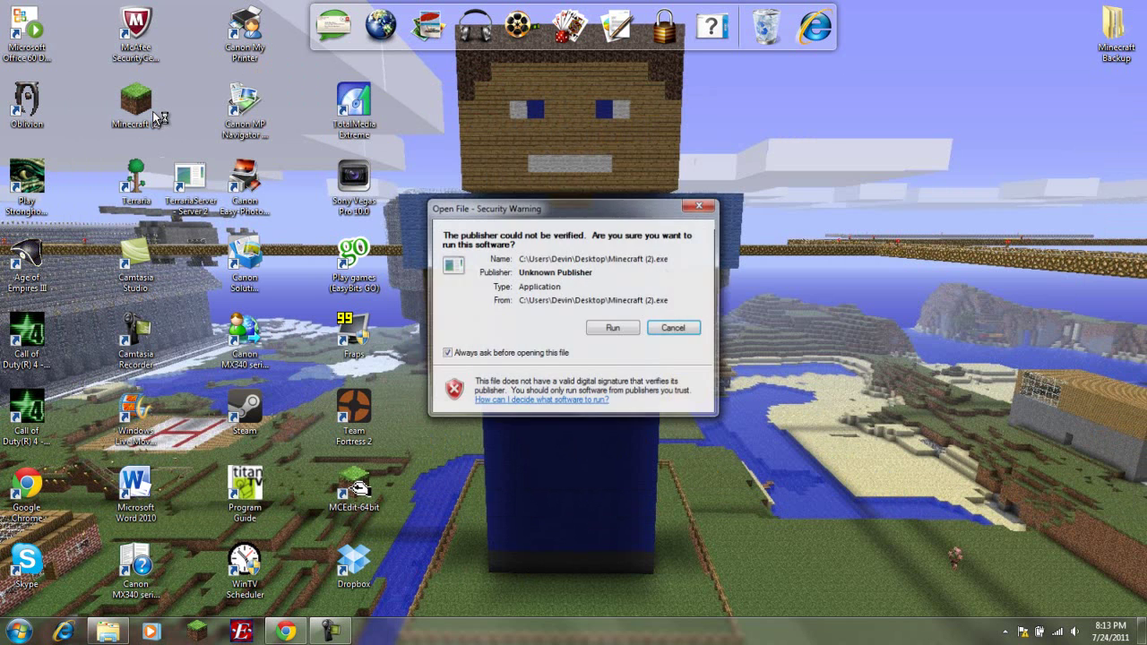
click(615, 332)
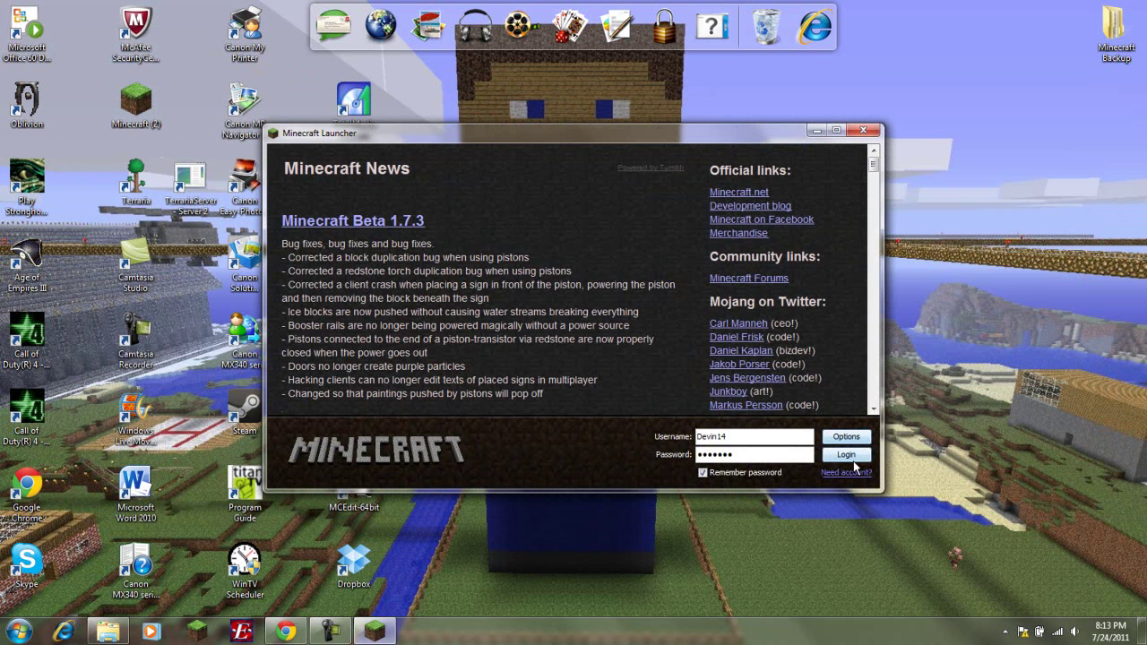
click(848, 455)
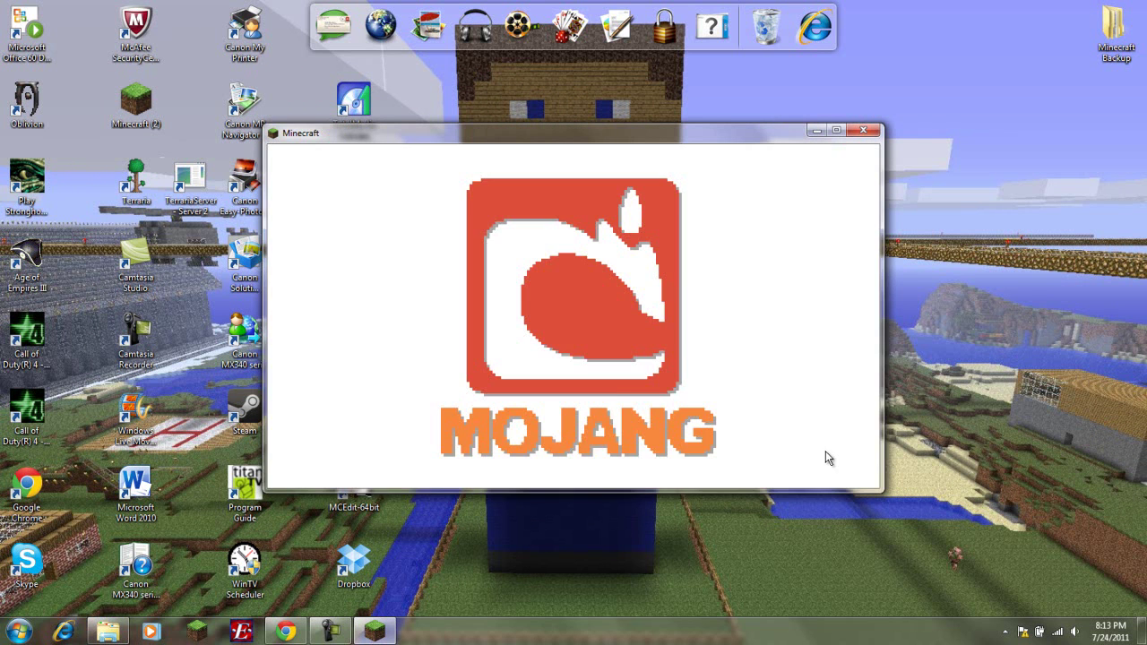
- Maximize Minecraft and load the wowza singleplayer world
click(836, 132)
click(572, 285)
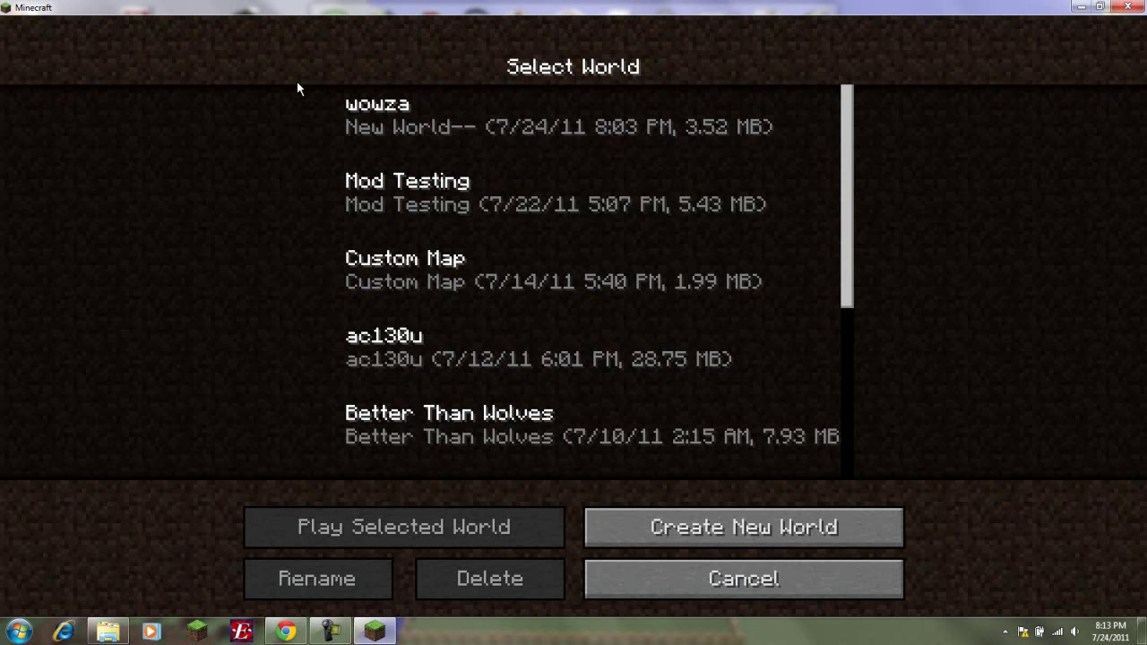
double_click(581, 122)
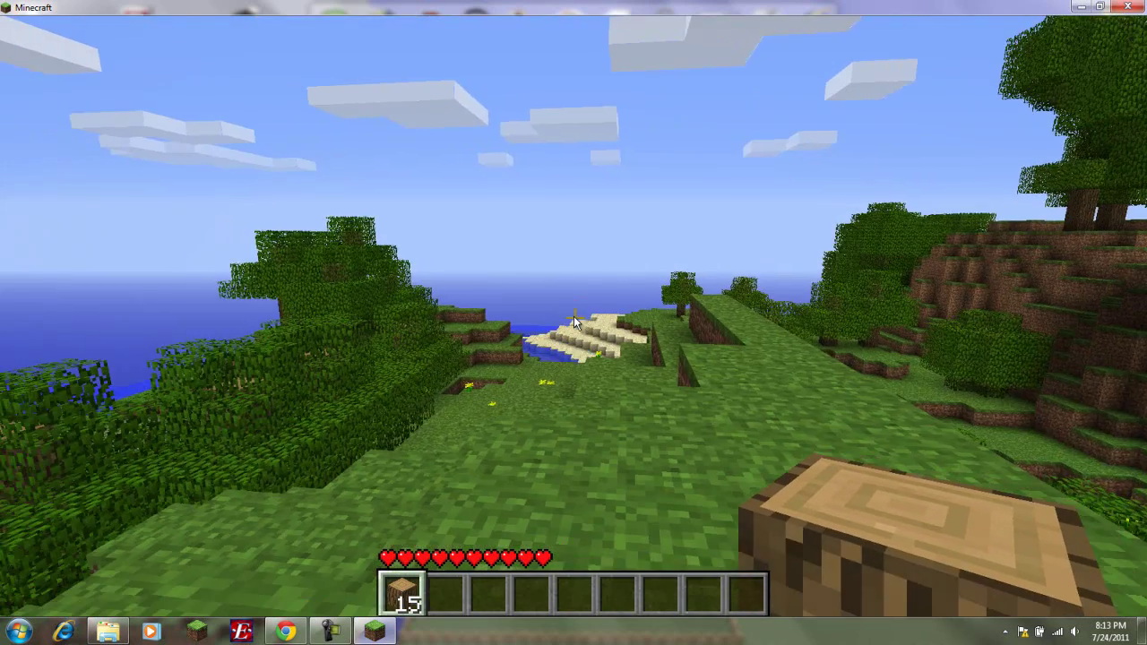
- Check the inventory for the Aether's extra slots, then save and quit to the title screen
key(e)
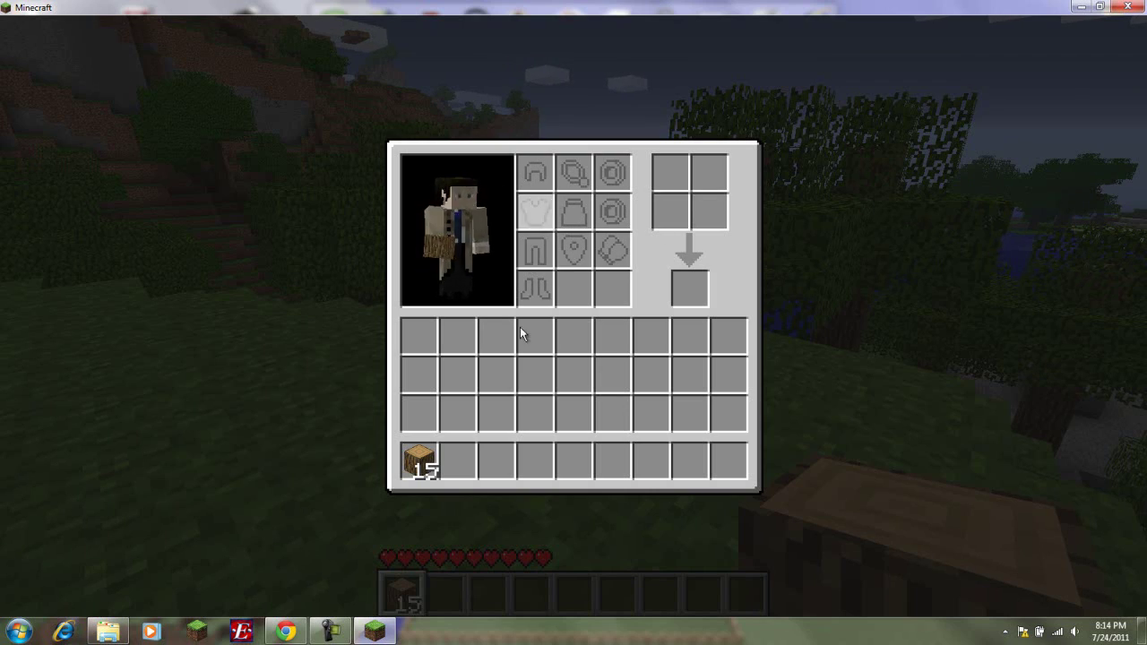
key(e)
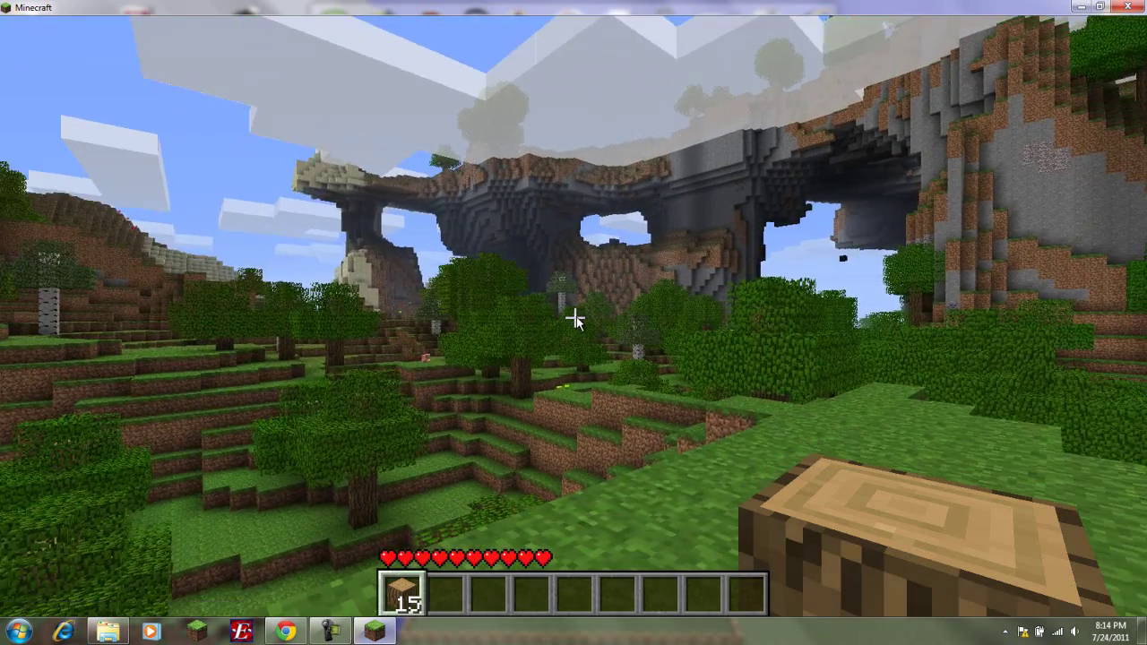
key(Escape)
click(561, 410)
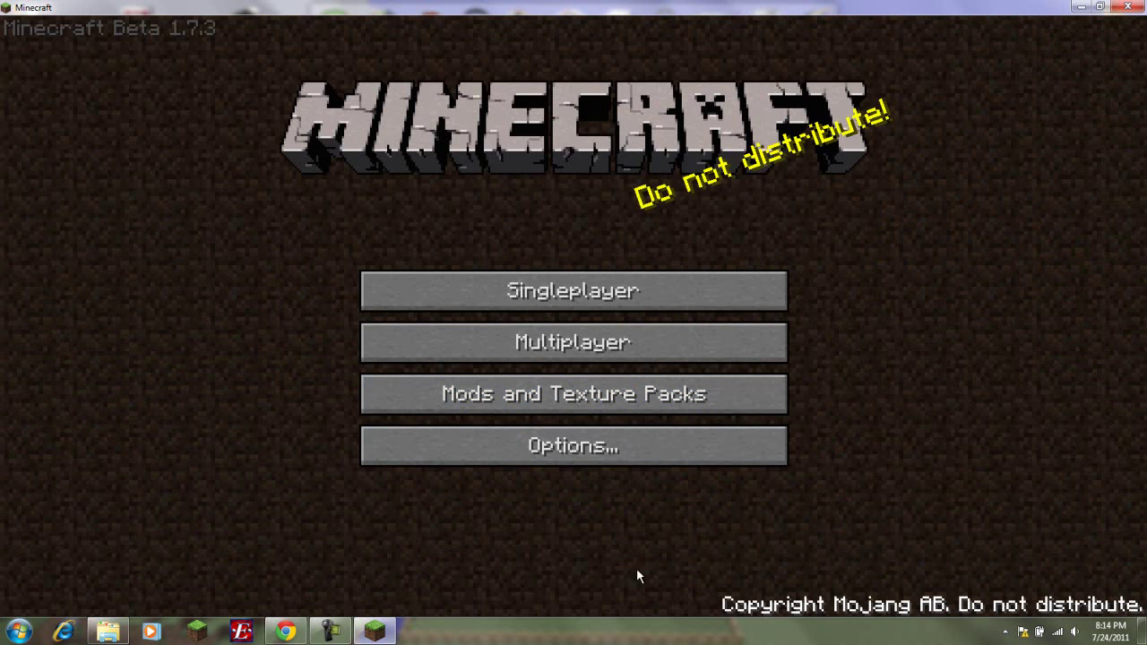